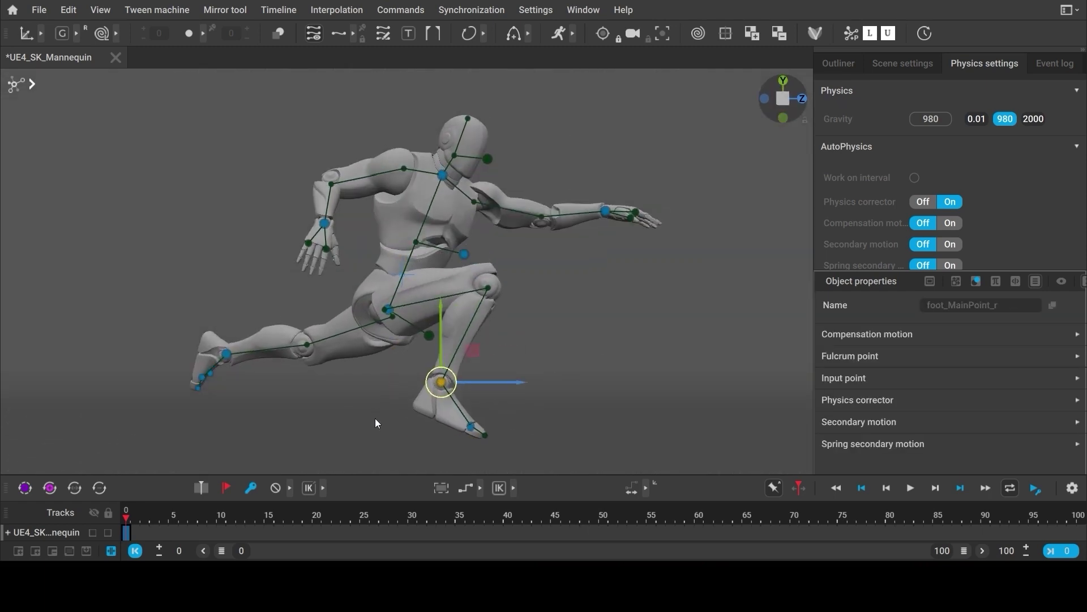
Step: Rotate the leaping mannequin's right foot (foot_MainPoint_r) with the rotation gizmo
left_click_drag(375, 418, 402, 454)
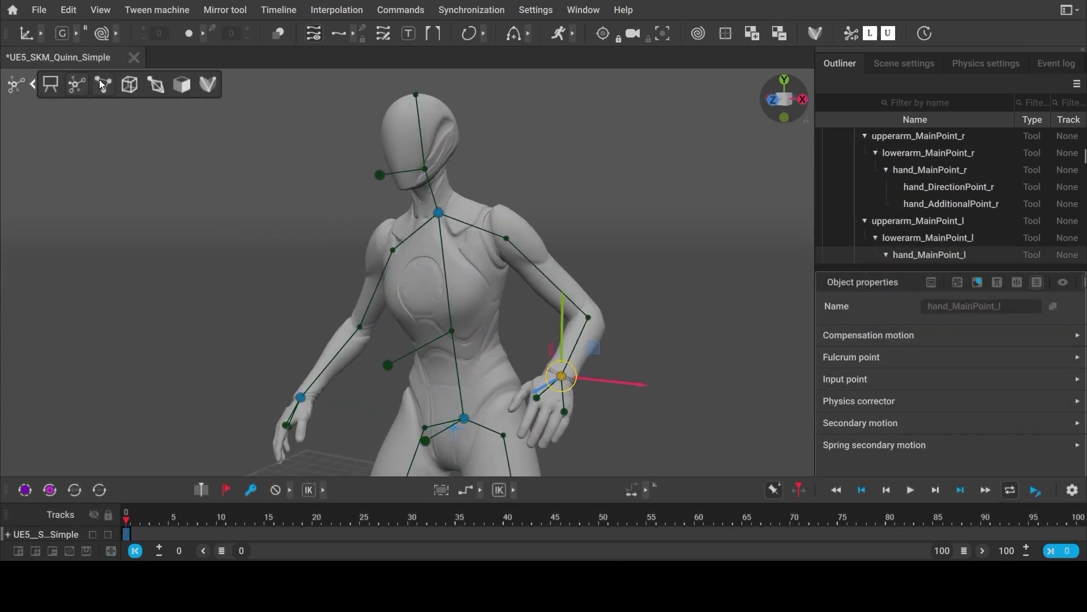
Step: Show Quinn's rig as point joints and select the clavicle, spine_04 and spine_02 points
left_click(102, 84)
left_click(385, 223)
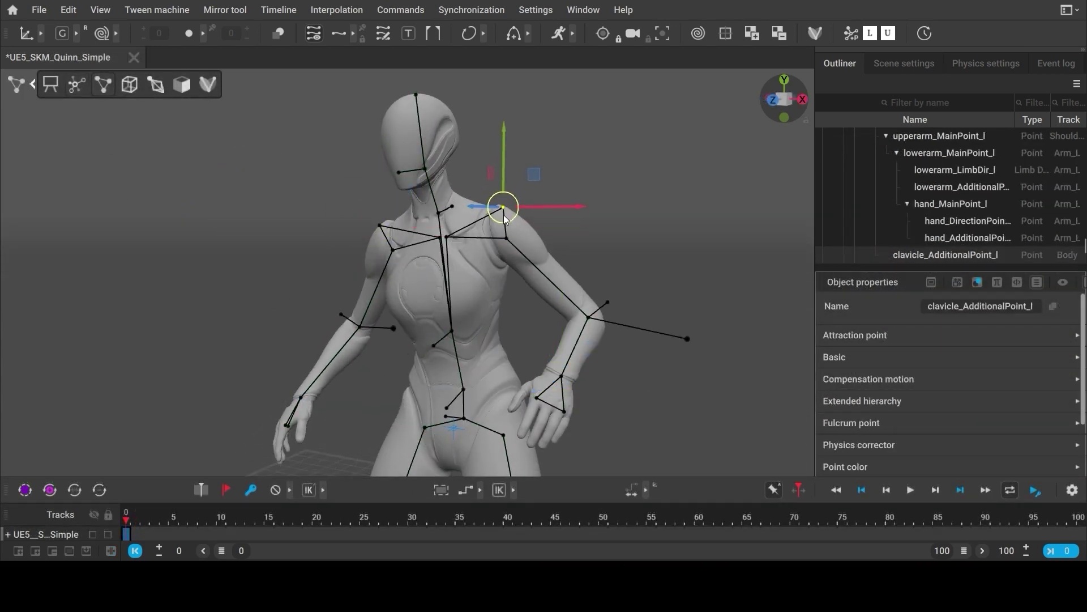
left_click(434, 347)
left_click(447, 409)
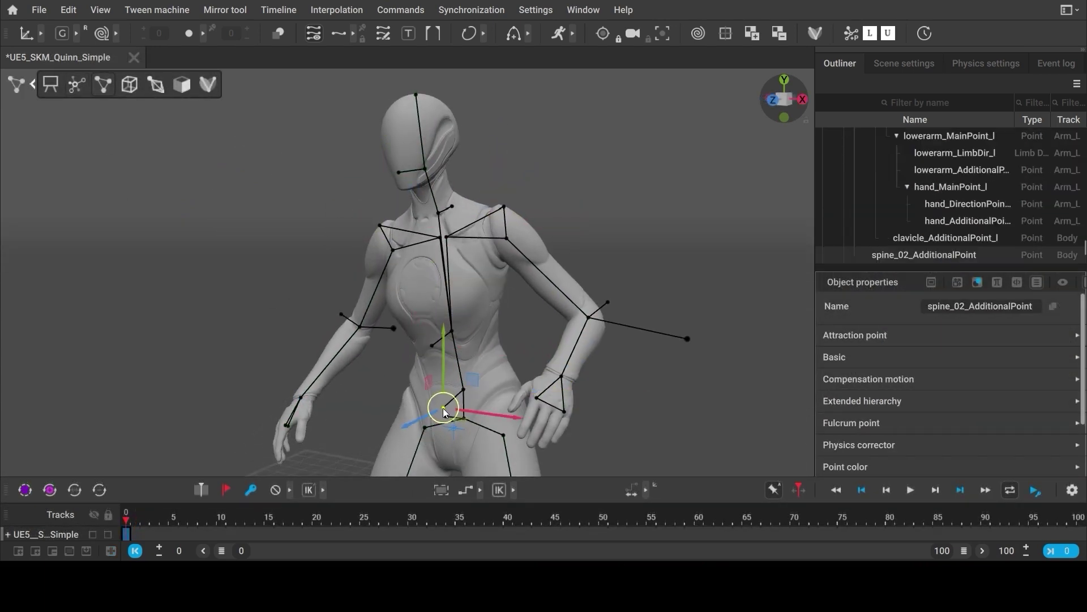
left_click(463, 452)
Step: Frame Quinn and select both thigh points and the left knee point to lower her hips
key("f")
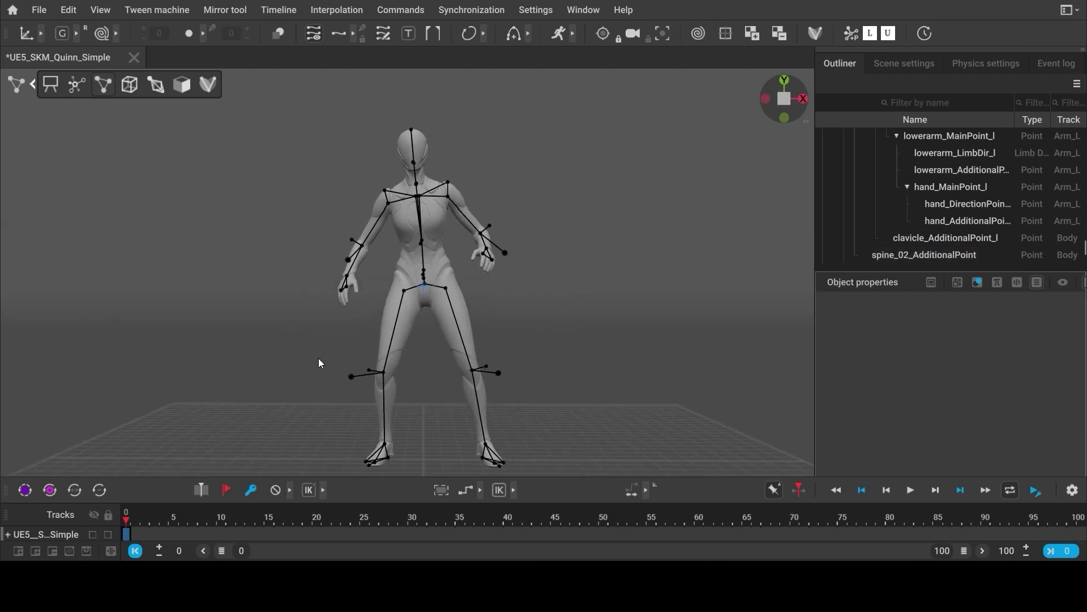
left_click(445, 286)
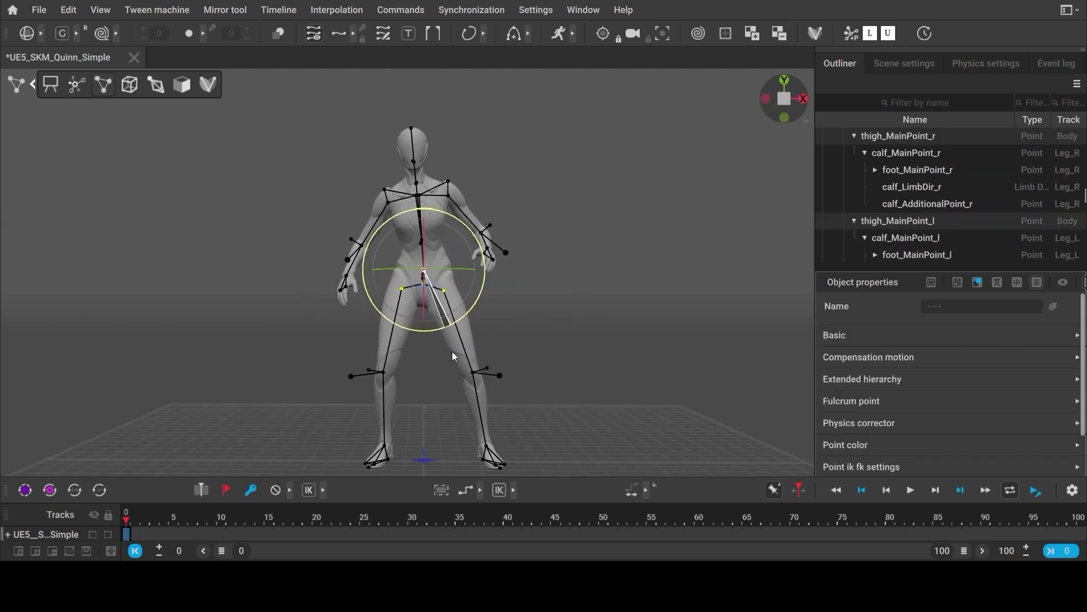
left_click(472, 399)
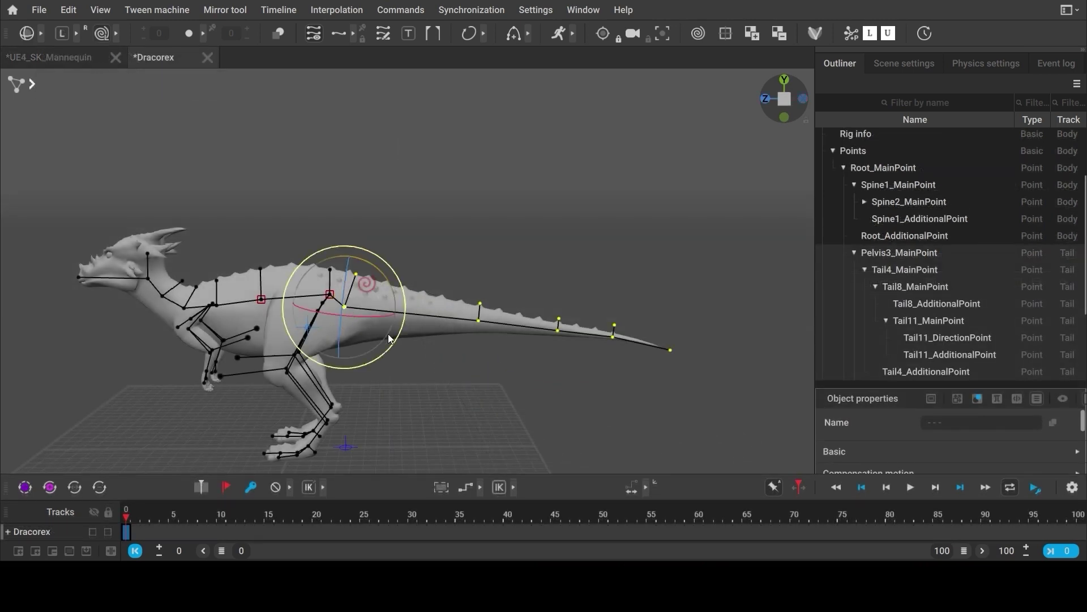
Step: Bend the Dracorex tail up, straighten it, then lower the tail tip
left_click_drag(394, 282, 317, 243)
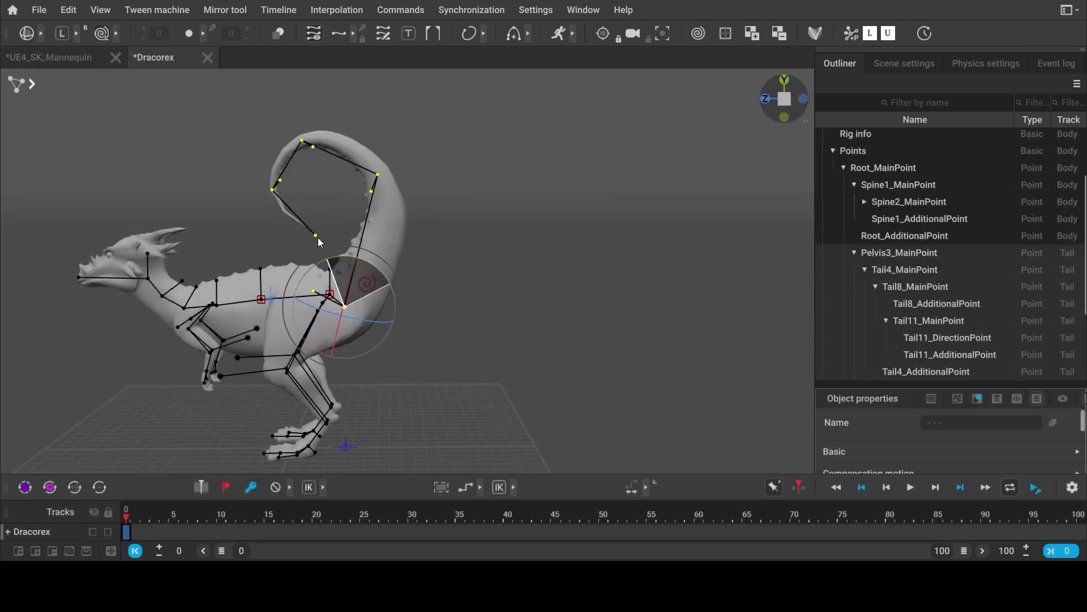
left_click(389, 283)
left_click_drag(595, 357, 479, 355)
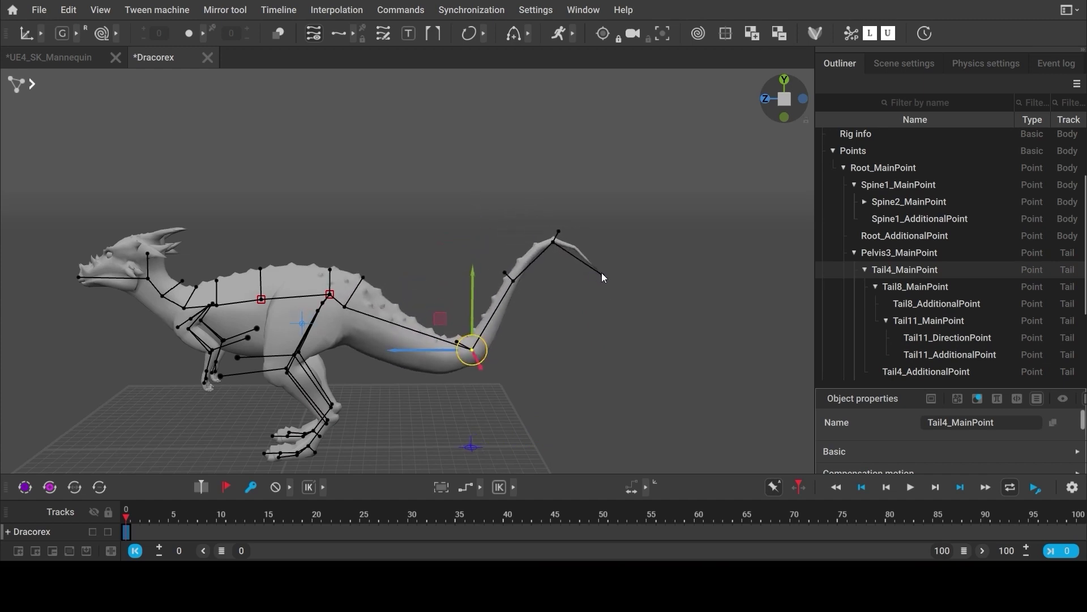
left_click_drag(603, 278, 669, 391)
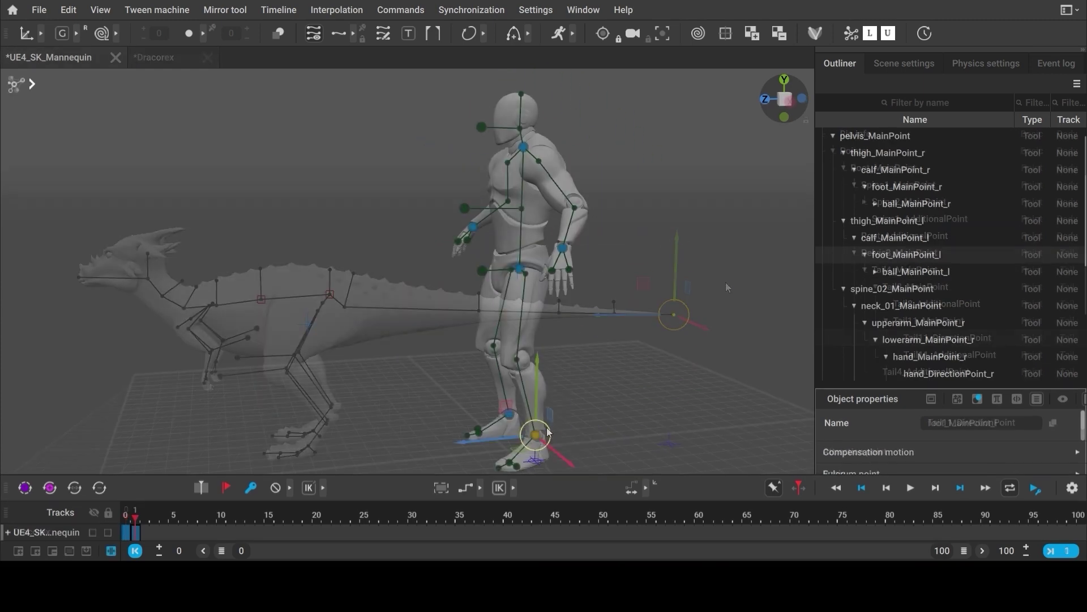
left_click_drag(538, 444, 349, 213)
Step: Swing the mannequin's leg into a high forward kick and rotate the raised foot at ankle and ball
left_click_drag(506, 329, 593, 393)
key("f")
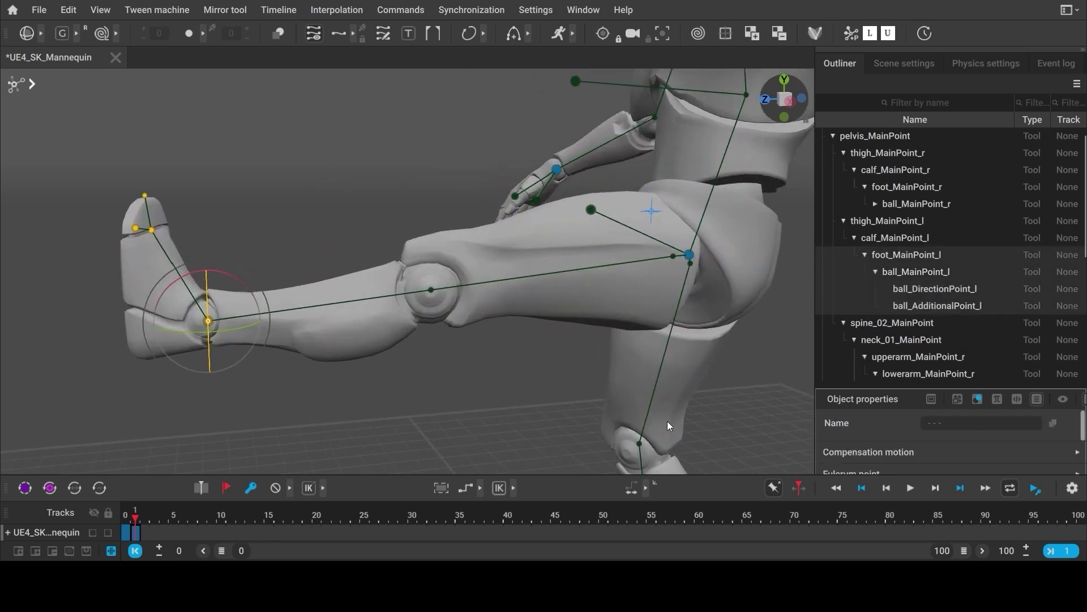
left_click_drag(290, 355, 267, 317)
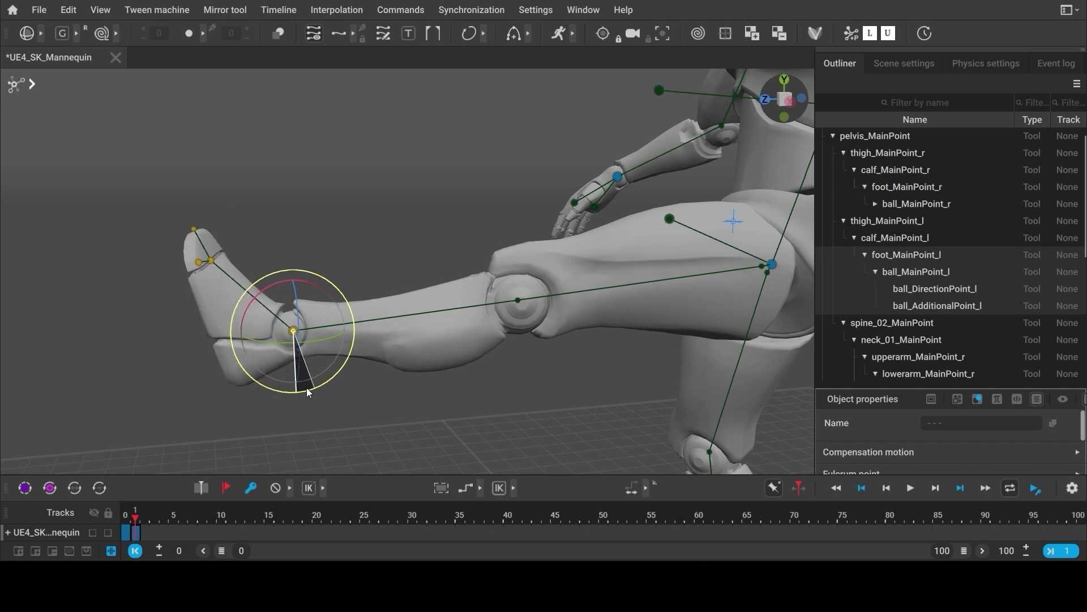
left_click(206, 215)
left_click_drag(258, 252, 353, 365)
Step: Select the kicking mannequin's pelvis, neck and hand points while orbiting to review the pose
left_click(353, 365)
key("f")
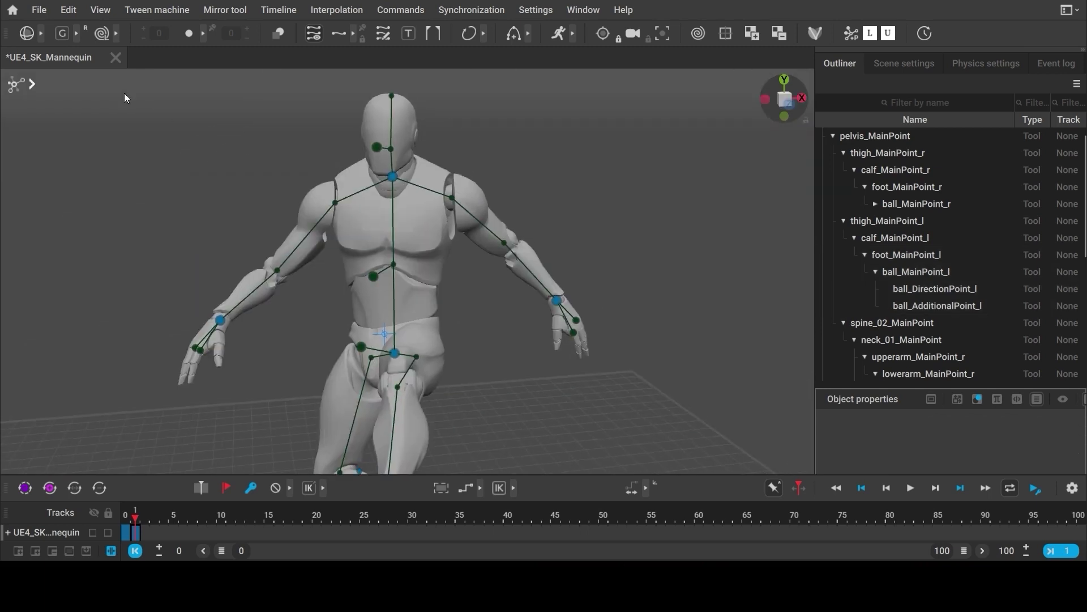
right_click_drag(430, 340, 457, 345)
left_click(388, 357)
left_click(406, 165)
right_click_drag(417, 240, 396, 250)
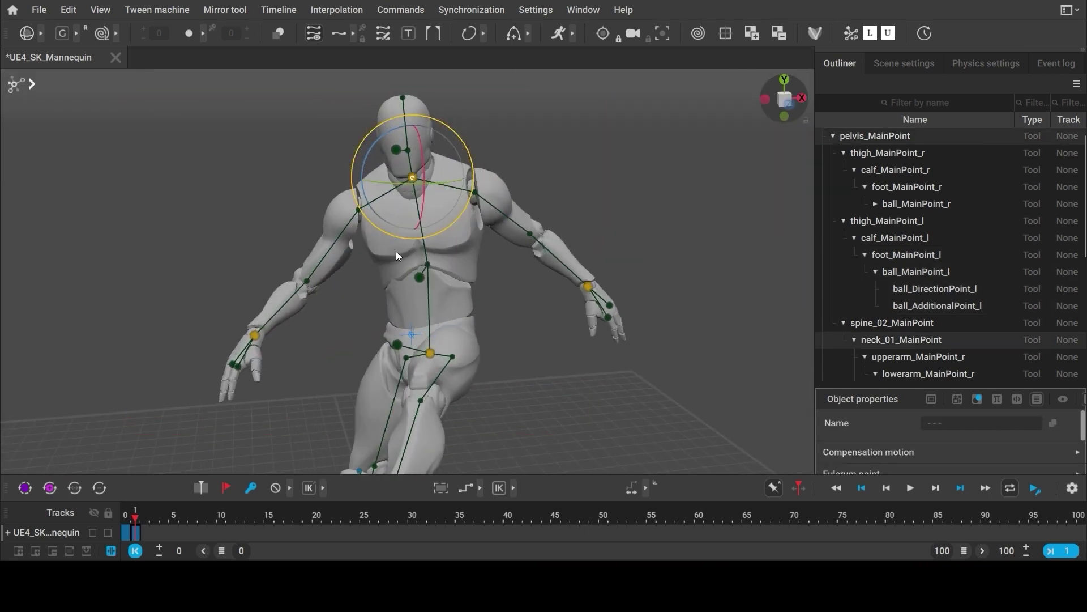
left_click(258, 337)
right_click_drag(258, 337, 345, 363)
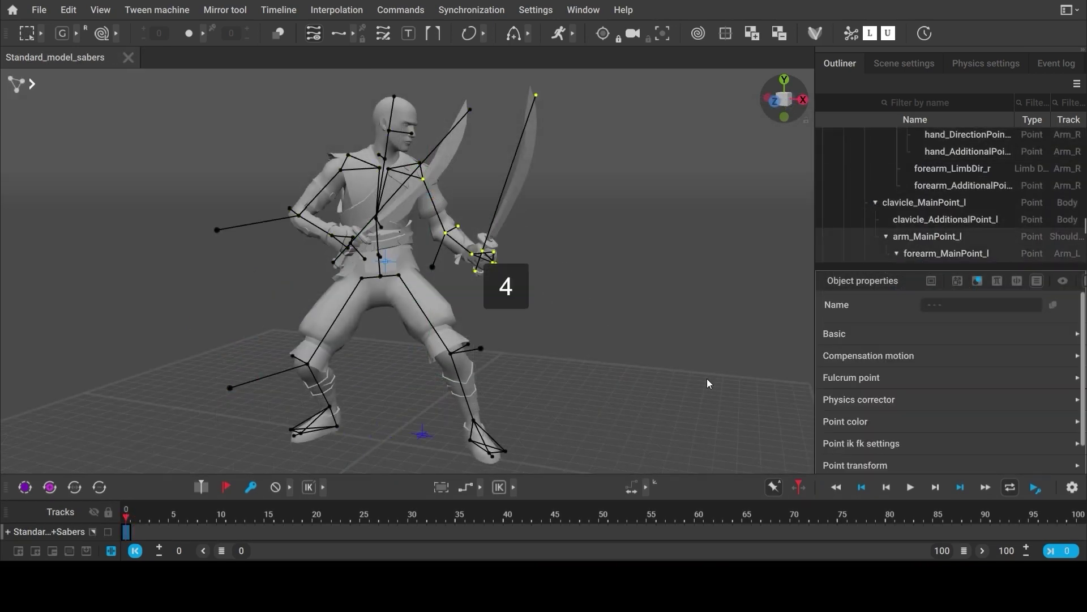
Step: Check the Simple_model pose at frame 10 with the right arm point selected, then return to frame 0
left_click_drag(464, 395, 572, 454)
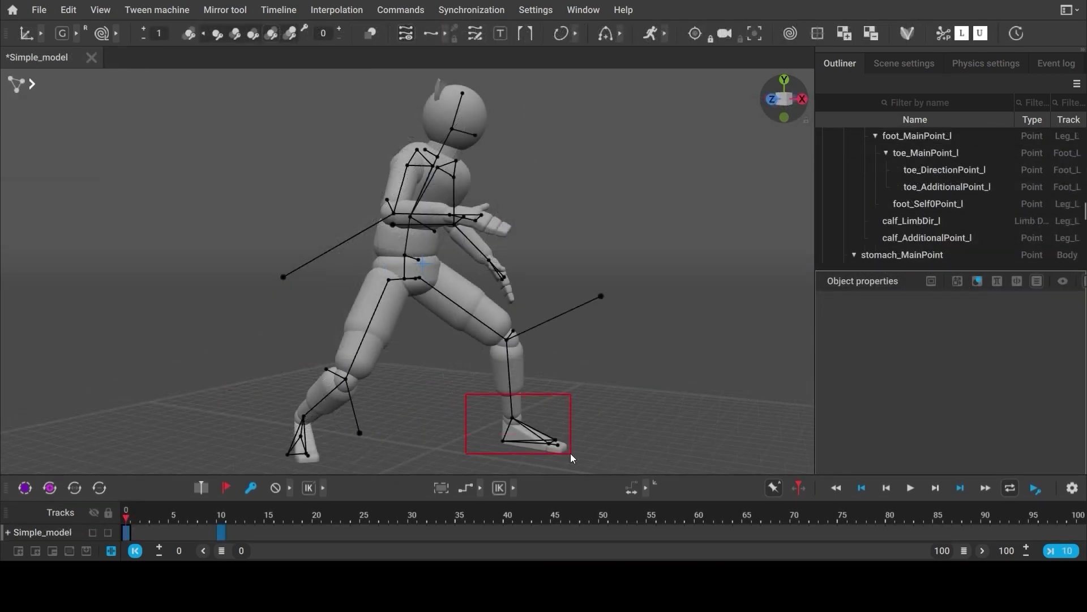
left_click(222, 516)
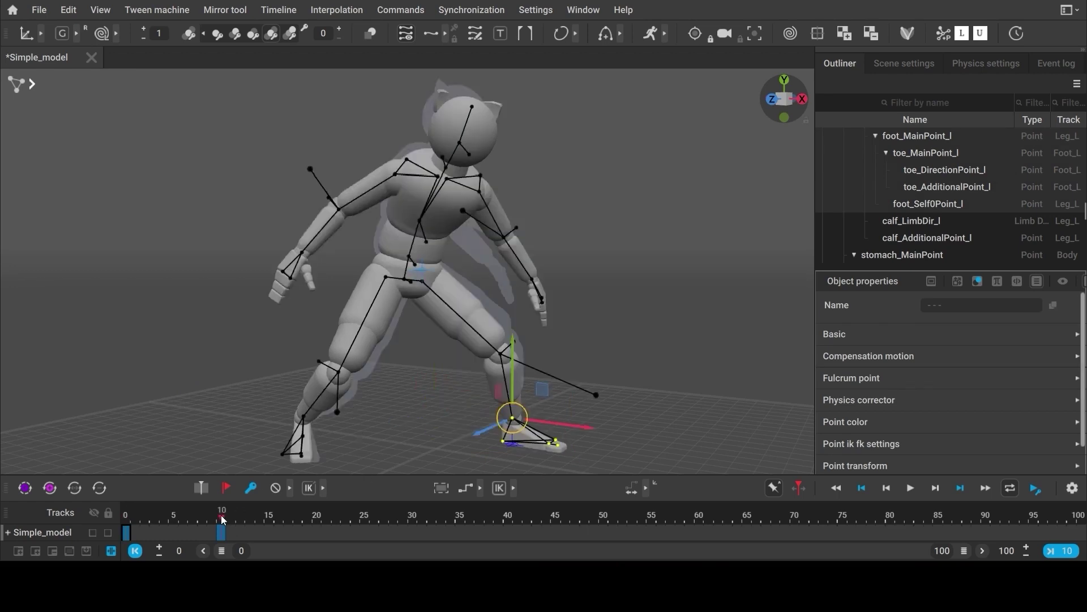
left_click(338, 209)
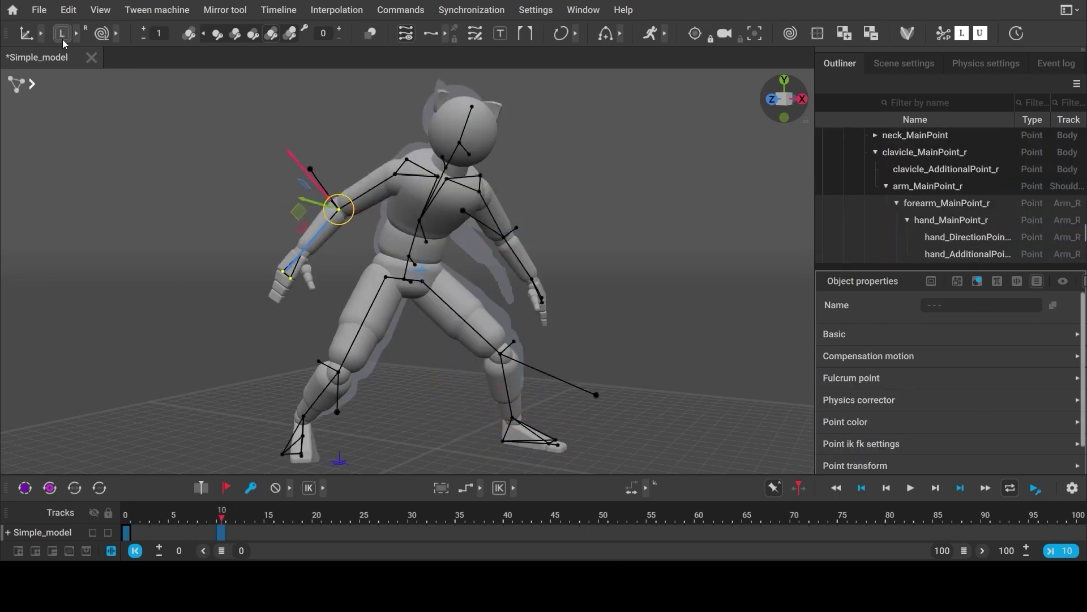
left_click(127, 518)
left_click(670, 378)
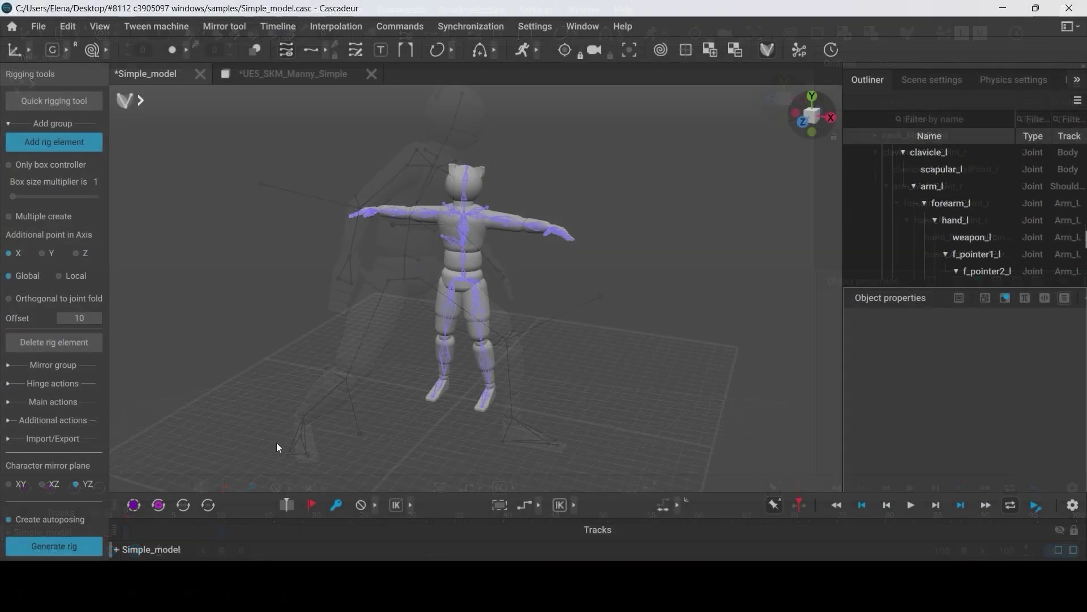
right_click_drag(276, 443, 515, 348)
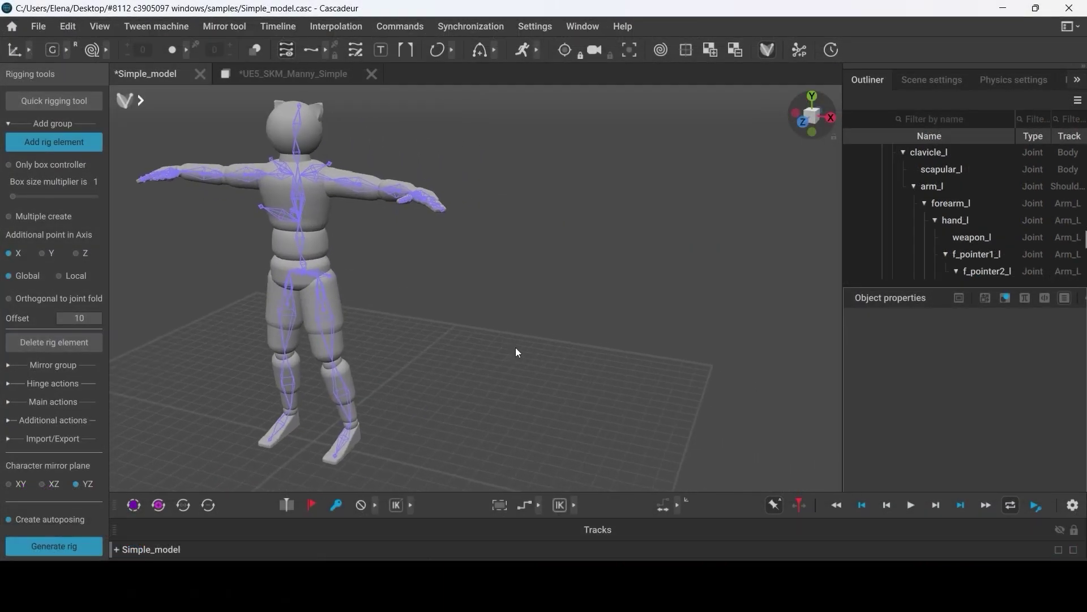
Step: Import the Manny FBX model into the scene and enter Rig mode
left_click(42, 103)
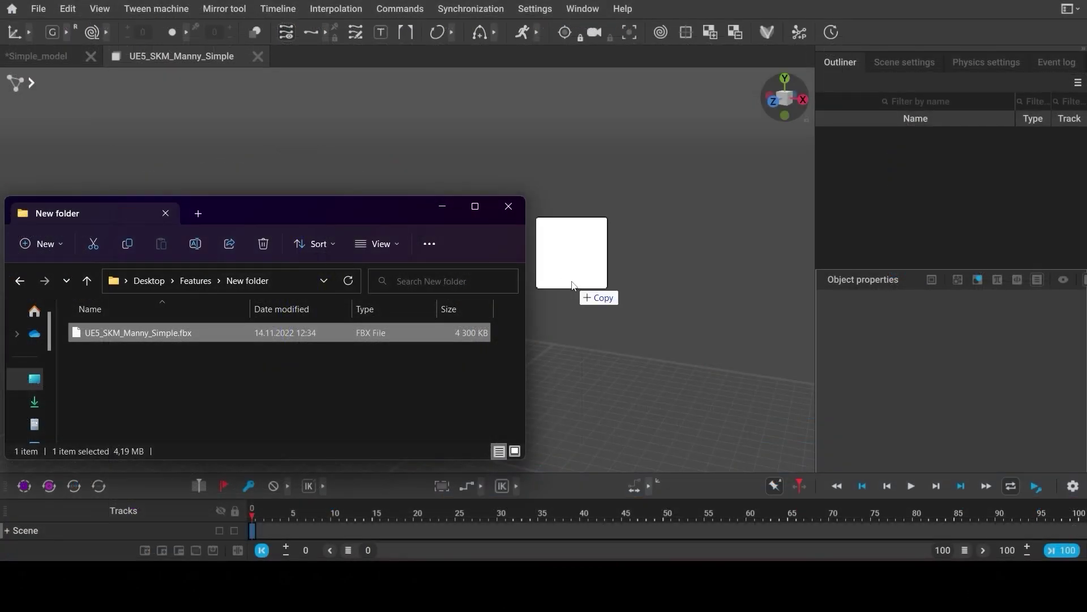
left_click_drag(574, 288, 572, 281)
left_click(572, 281)
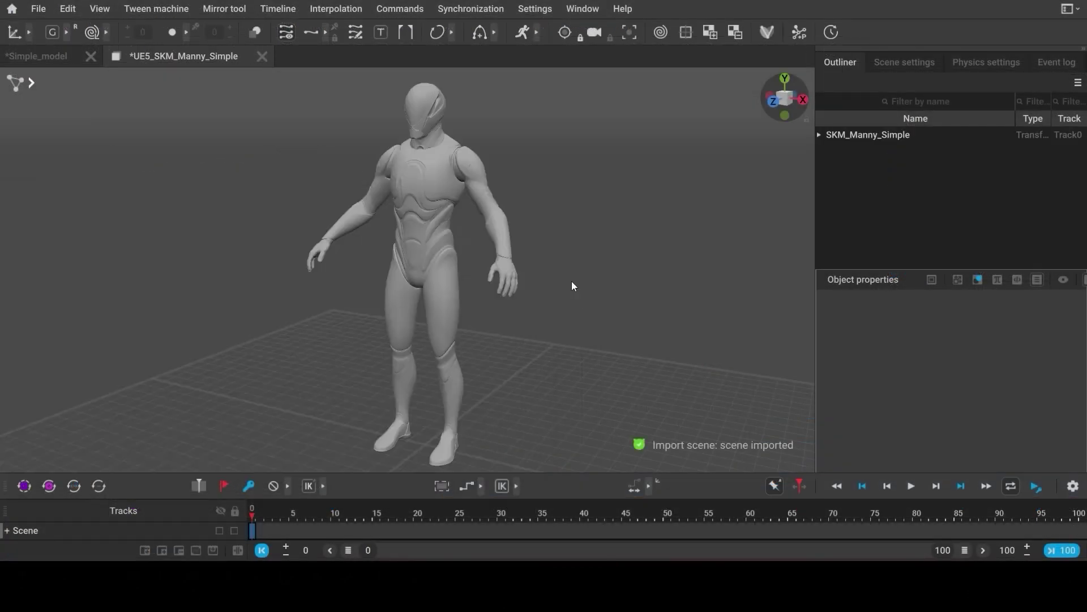
left_click(768, 34)
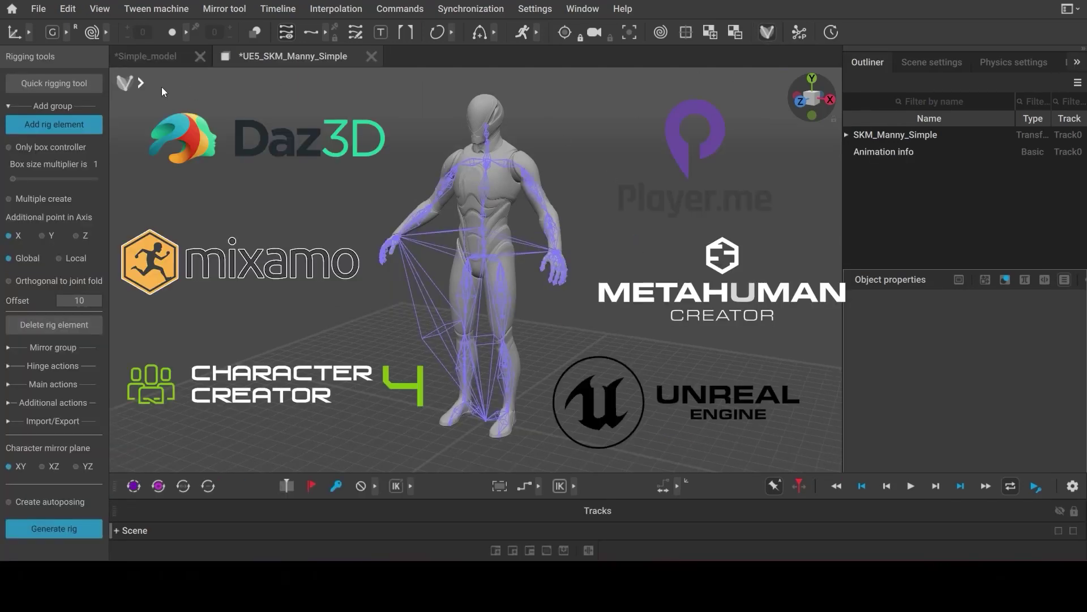
Step: Review the Quick rigging BODY, HAND and TWISTS bone mappings and add the rig elements
left_click(73, 82)
left_click(489, 125)
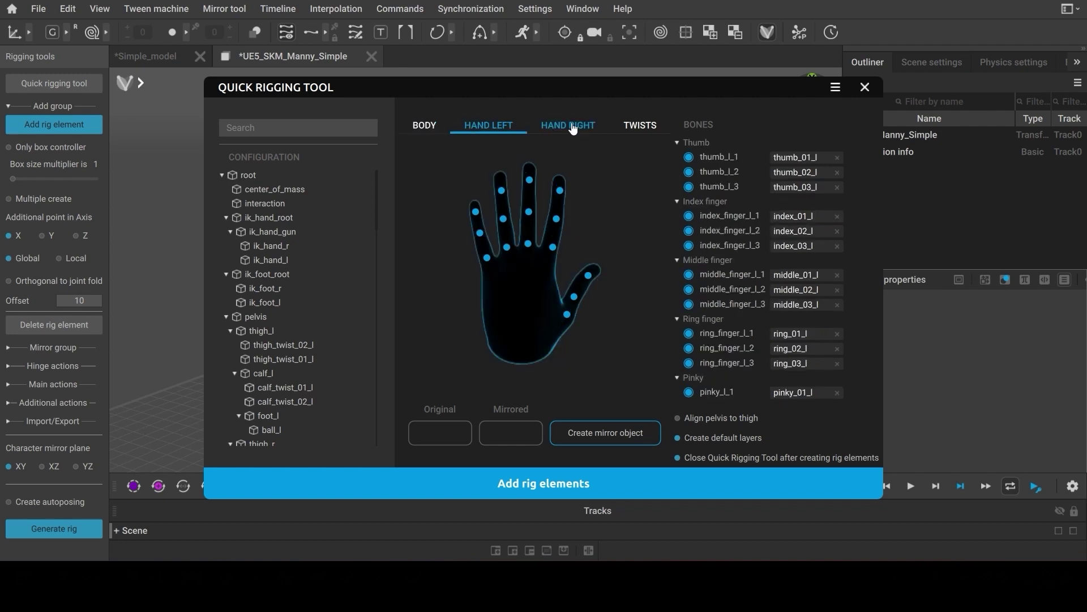
left_click(570, 124)
left_click(635, 127)
left_click(426, 125)
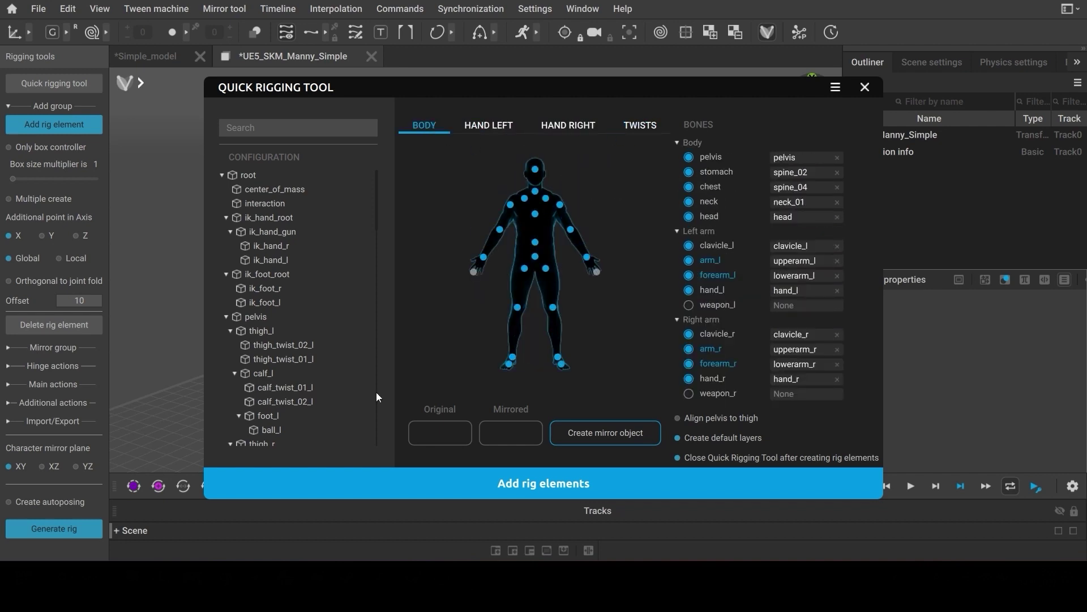
left_click(510, 481)
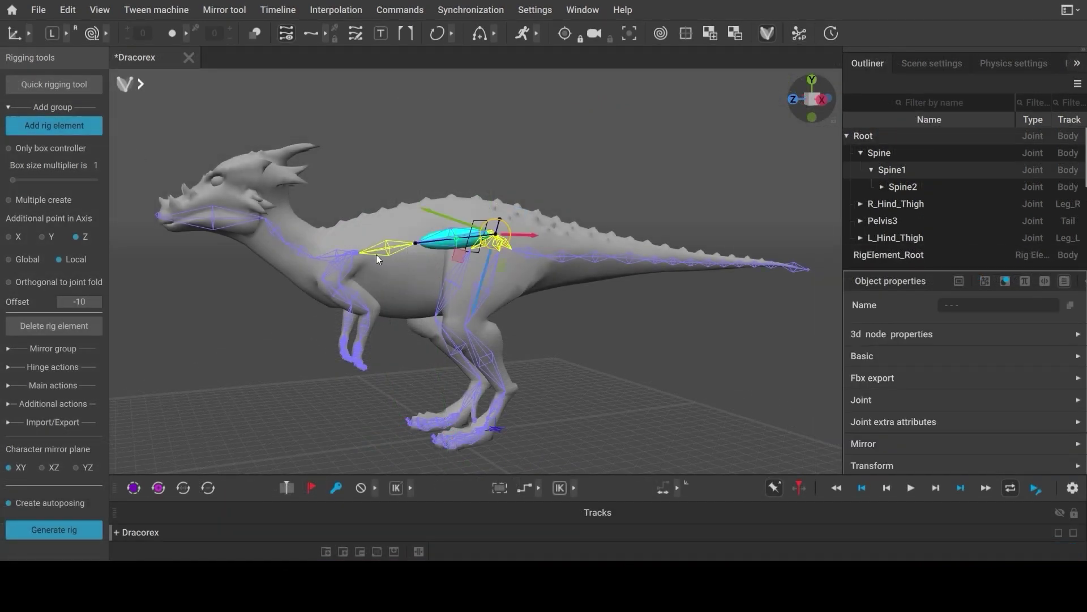
Step: Add Dracorex rig elements along the spine, neck and tail from the Pelvis3 joint
left_click(335, 238)
left_click(67, 126)
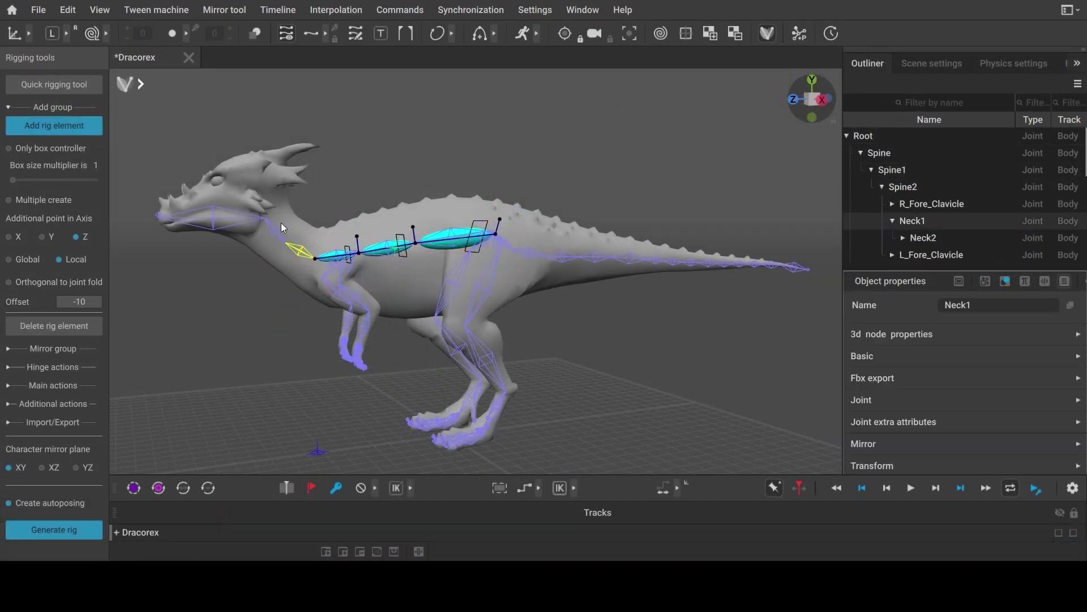
left_click(616, 264)
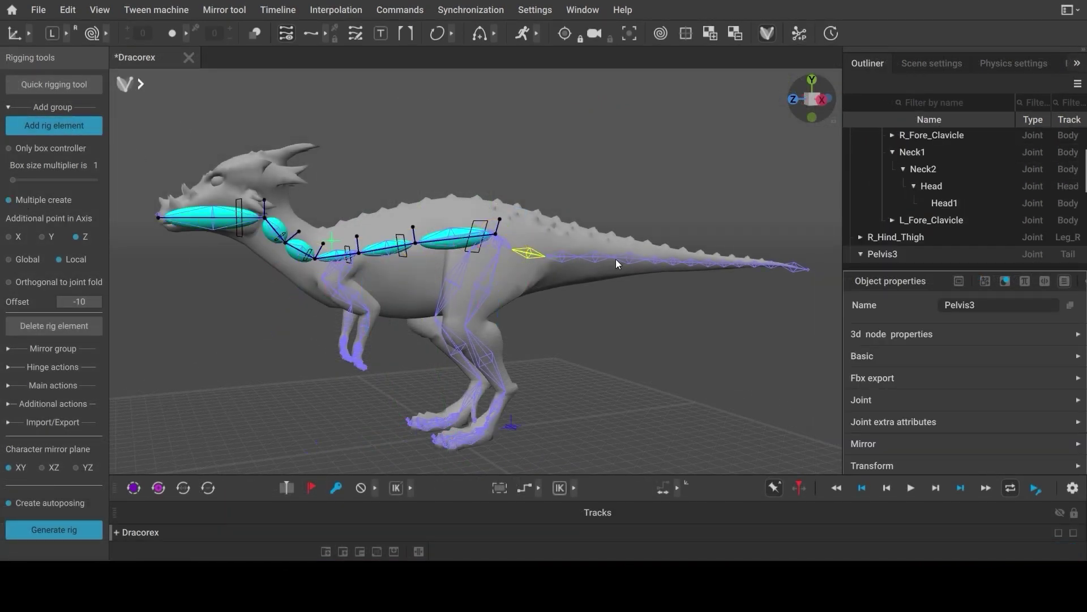
left_click(56, 132)
left_click(30, 133)
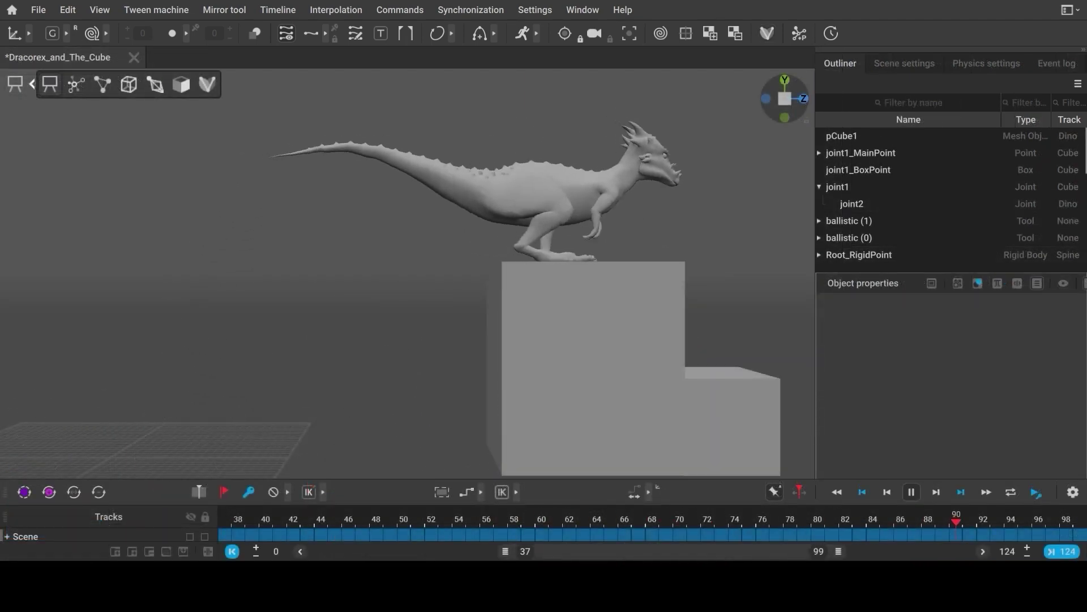
Step: Play Dino_jump, enable AutoPhysics, and replay to preview the green physics-corrected dino
left_click(908, 498)
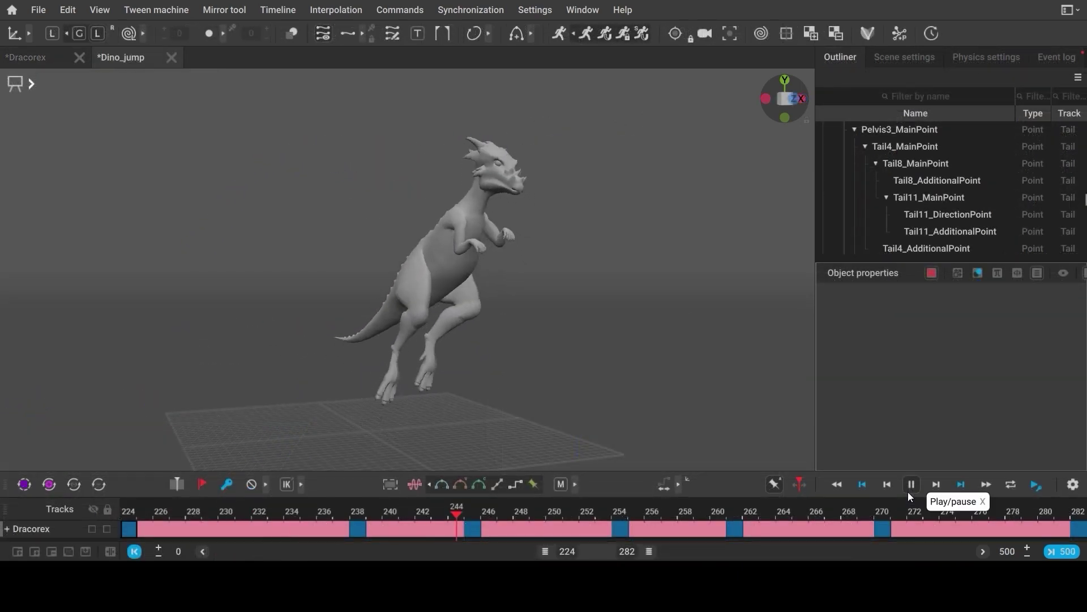
left_click(909, 491)
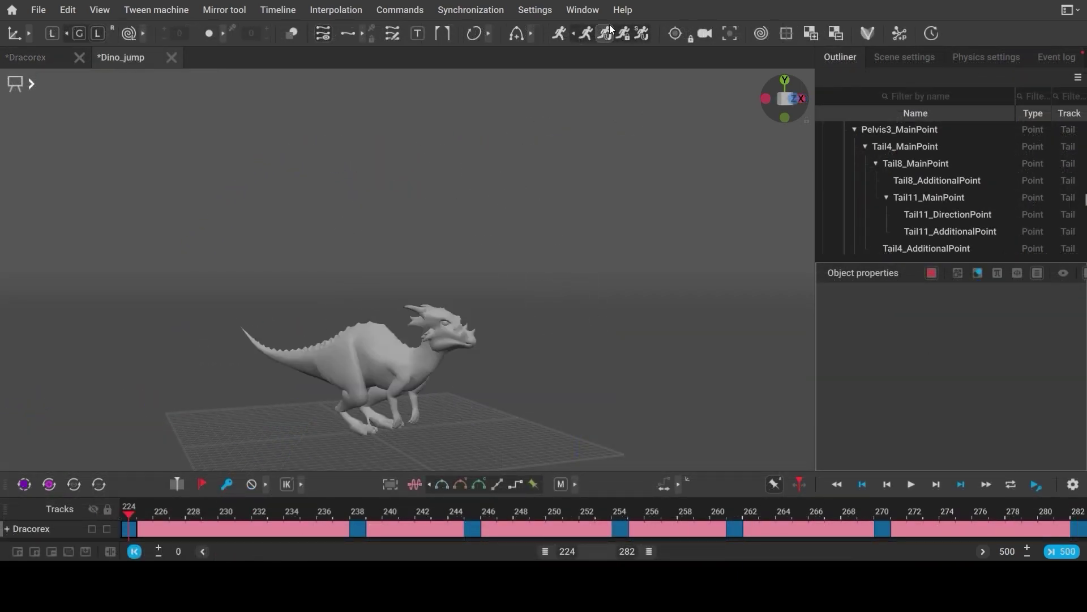
left_click(559, 33)
left_click(915, 485)
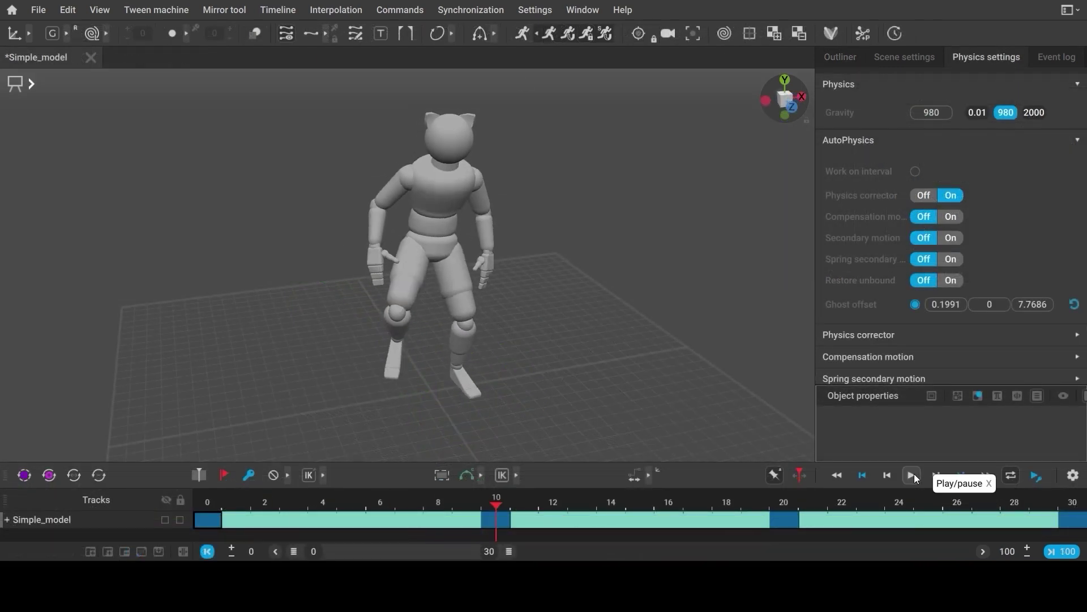
Step: Raise Simple_model gravity to 3000 and bake the AutoPhysics result into the jump animation
left_click(915, 479)
left_click(1034, 113)
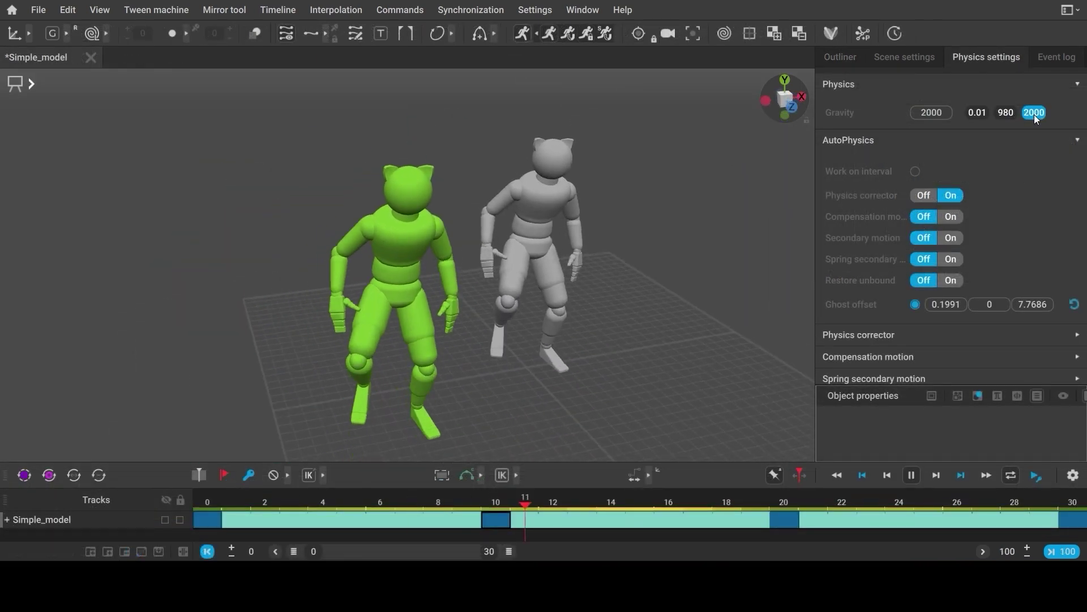
left_click(930, 113)
type("3")
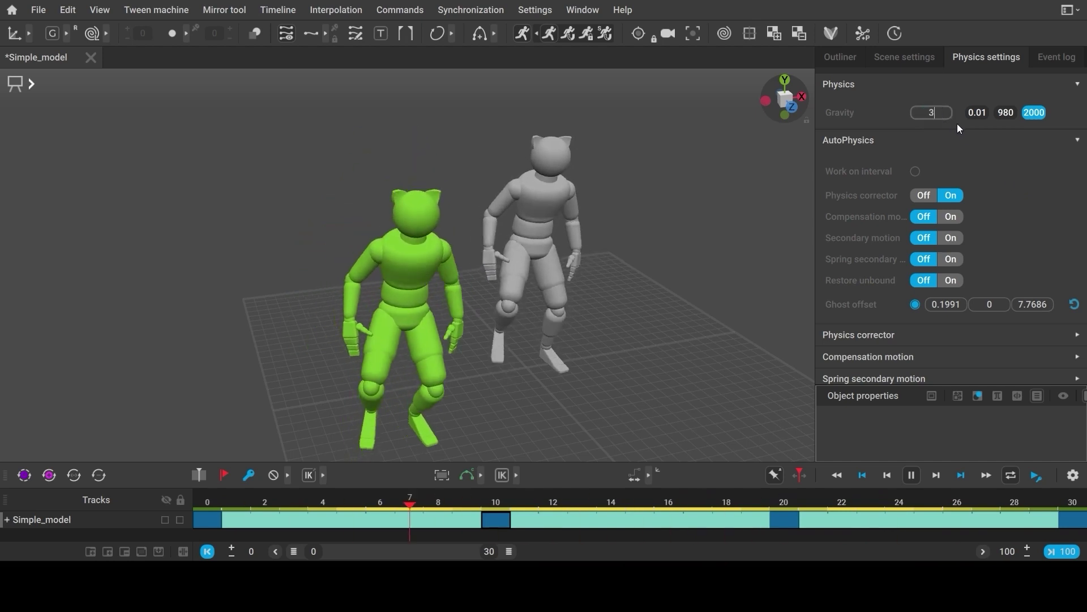
type("000")
key("Return")
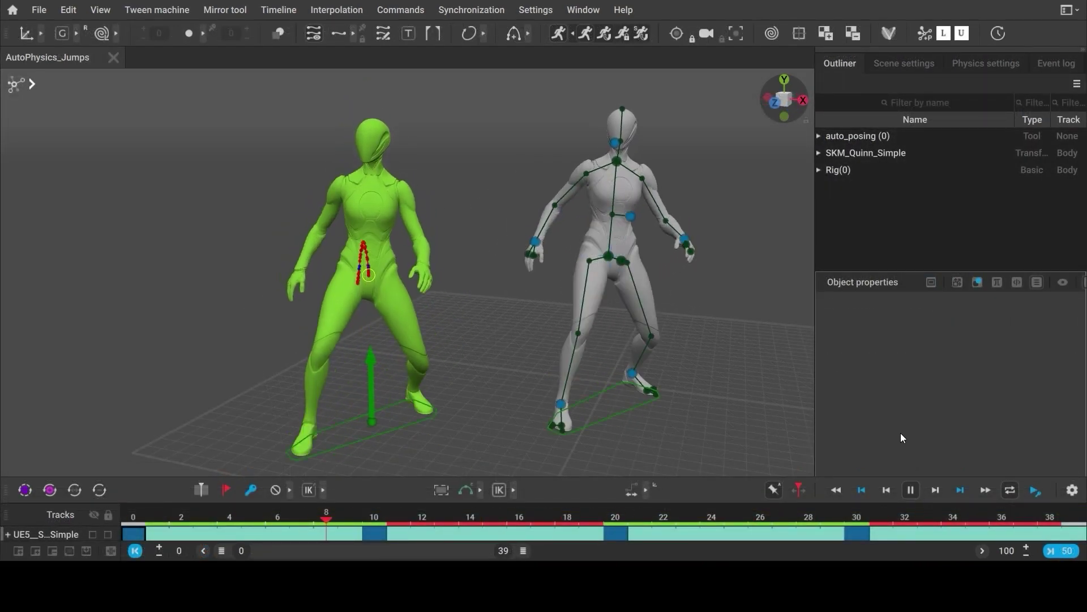
left_click(610, 39)
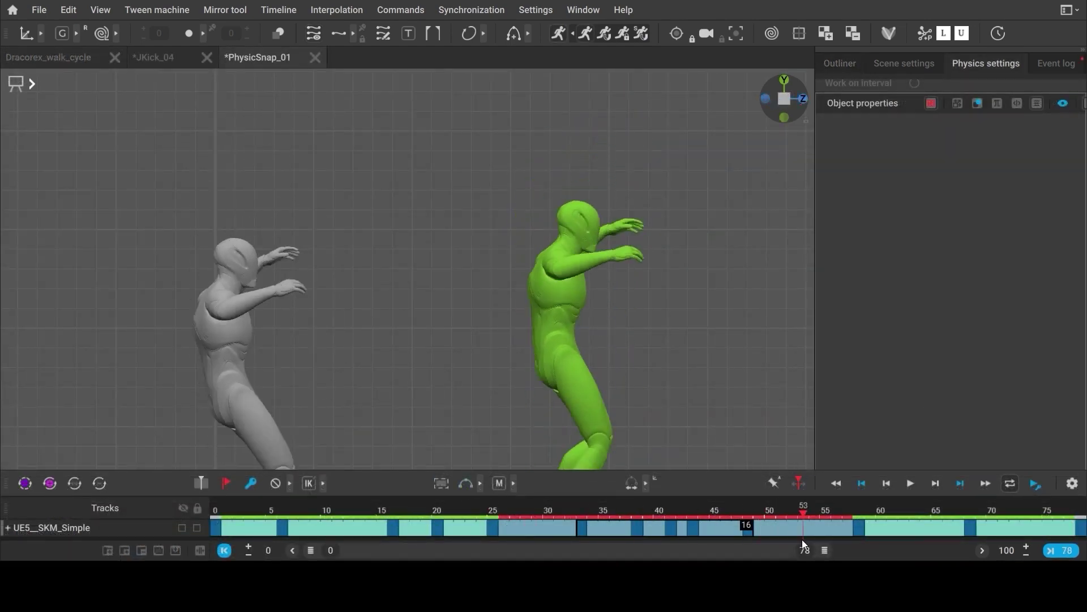
Step: Scrub to frame 41 and repose the grey character's upper body, neck and kicking leg
left_click_drag(802, 540, 668, 536)
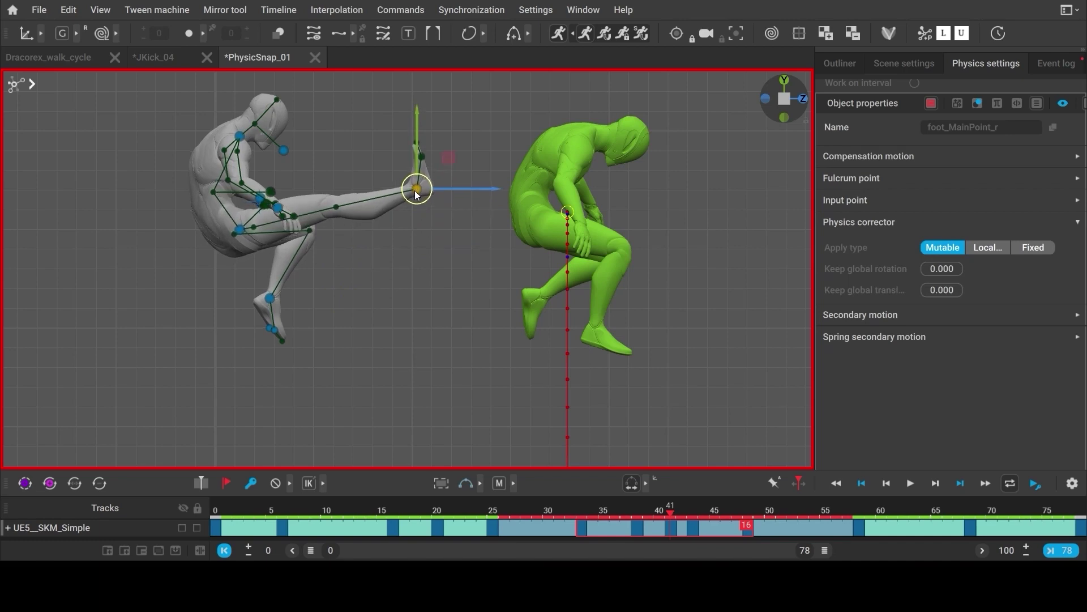
mouse_move(671, 514)
left_mouse_down()
mouse_move(592, 518)
mouse_move(673, 516)
left_mouse_up()
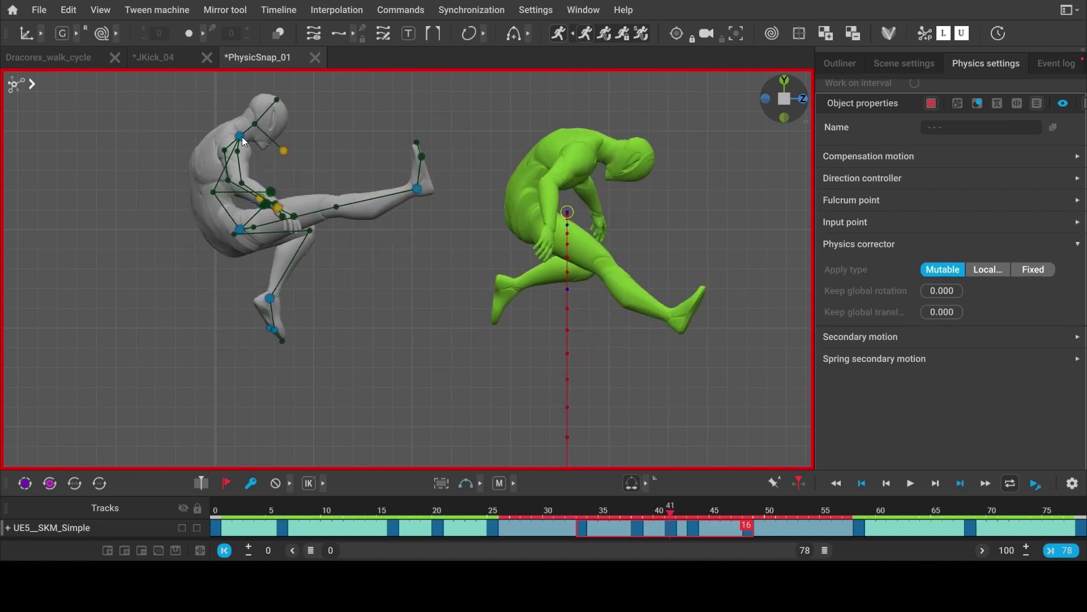
left_click_drag(291, 202, 356, 169)
left_click(288, 151)
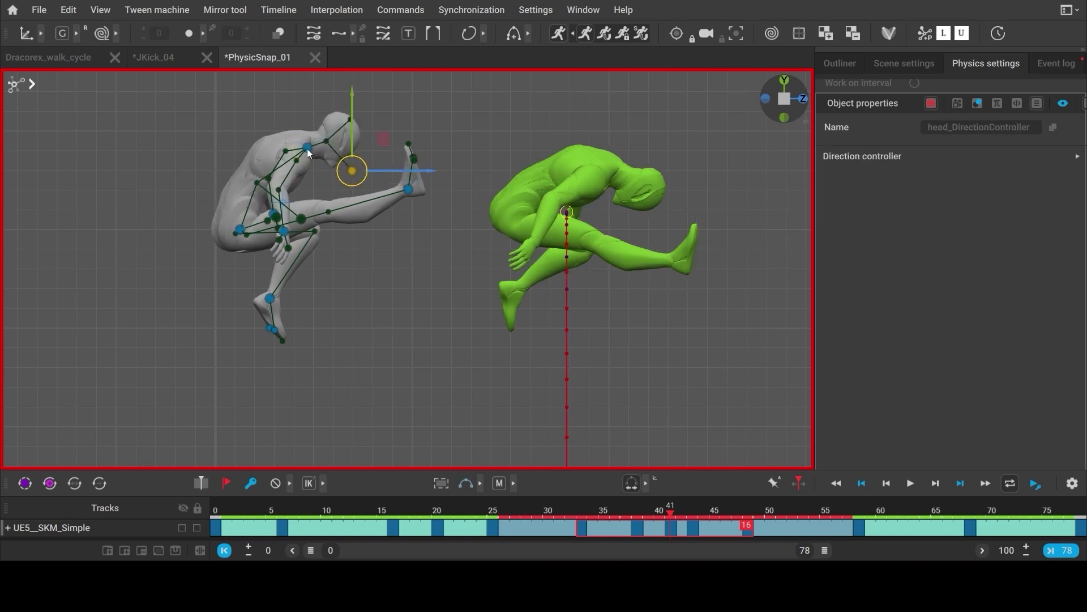
left_click_drag(217, 323, 205, 366)
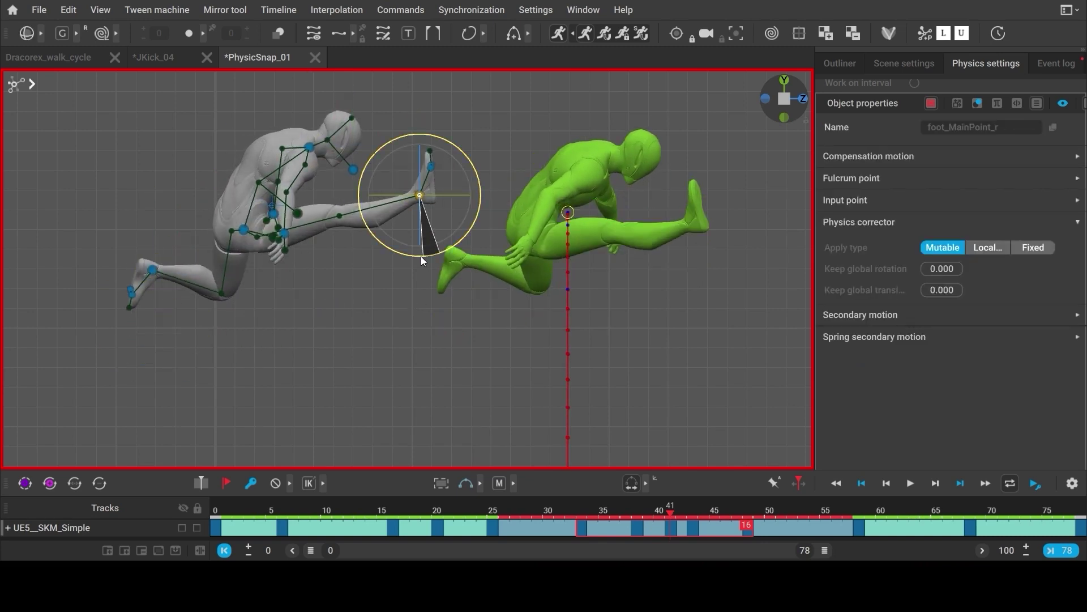
left_click_drag(653, 511, 745, 522)
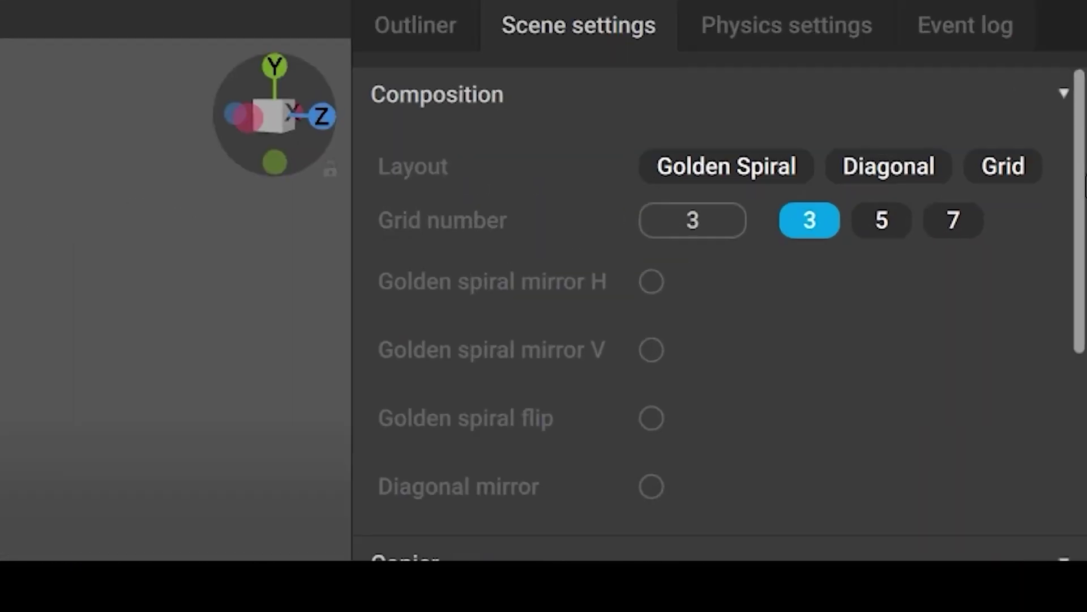
Step: Scroll Scene settings to load the Tearing Off Kick reference video beside the model
scroll(1078, 197, "down", 5)
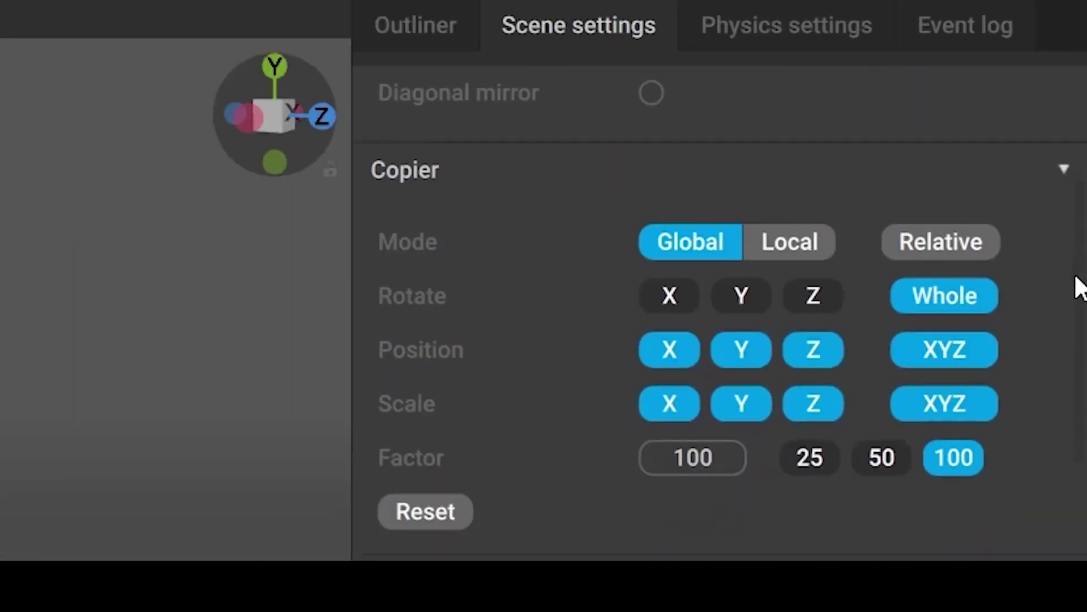
scroll(1066, 366, "down", 15)
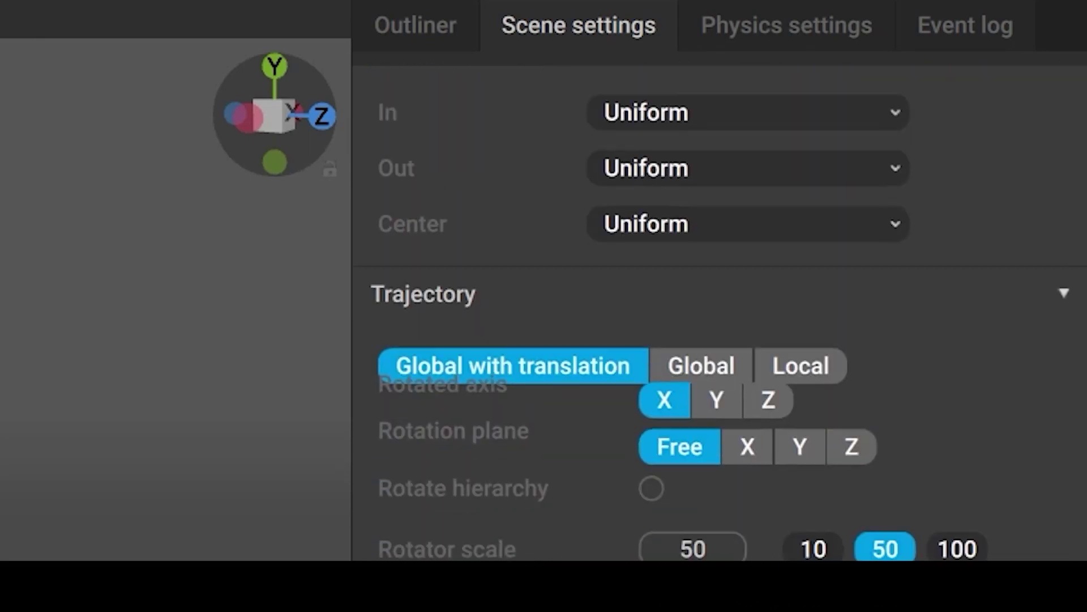
scroll(1066, 365, "down", 2)
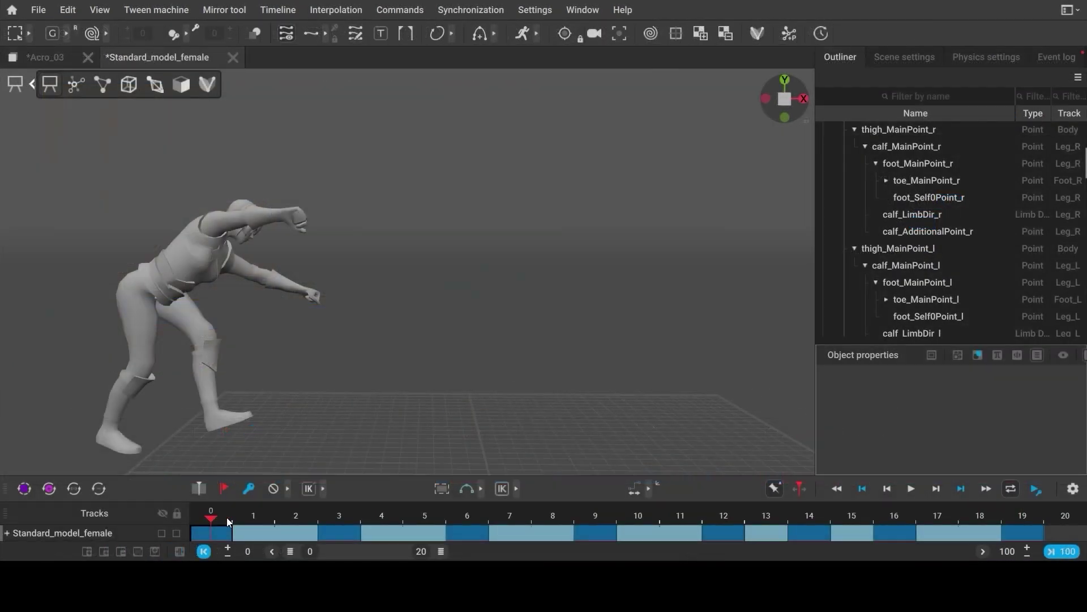
Step: Scrub to frame 9 and turn on onion skin with three ghost poses before the frame
left_click_drag(229, 522, 810, 549)
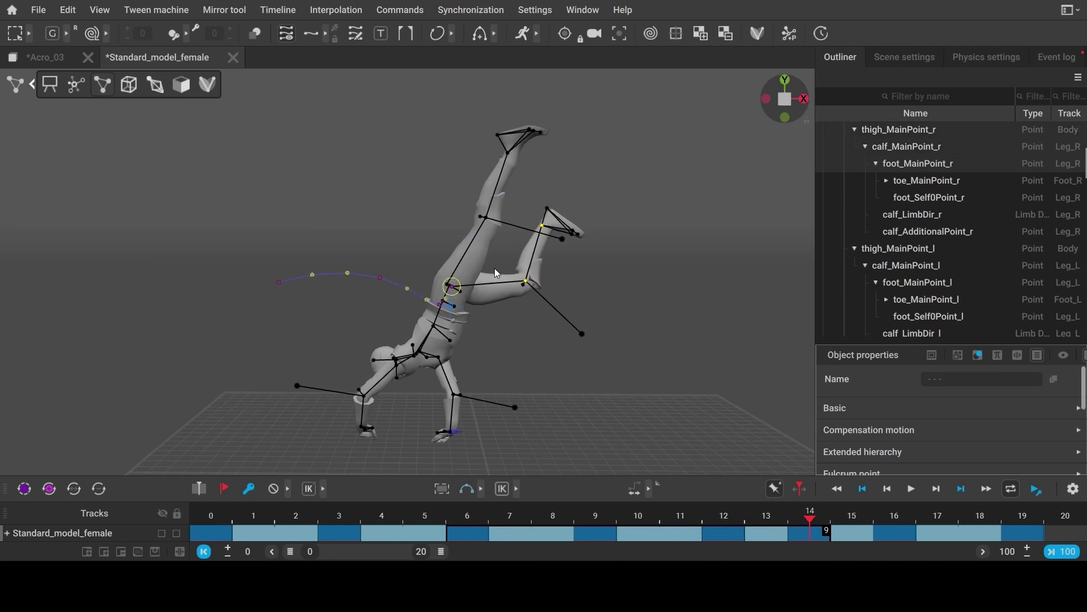
left_click_drag(810, 516, 600, 518)
left_click(179, 36)
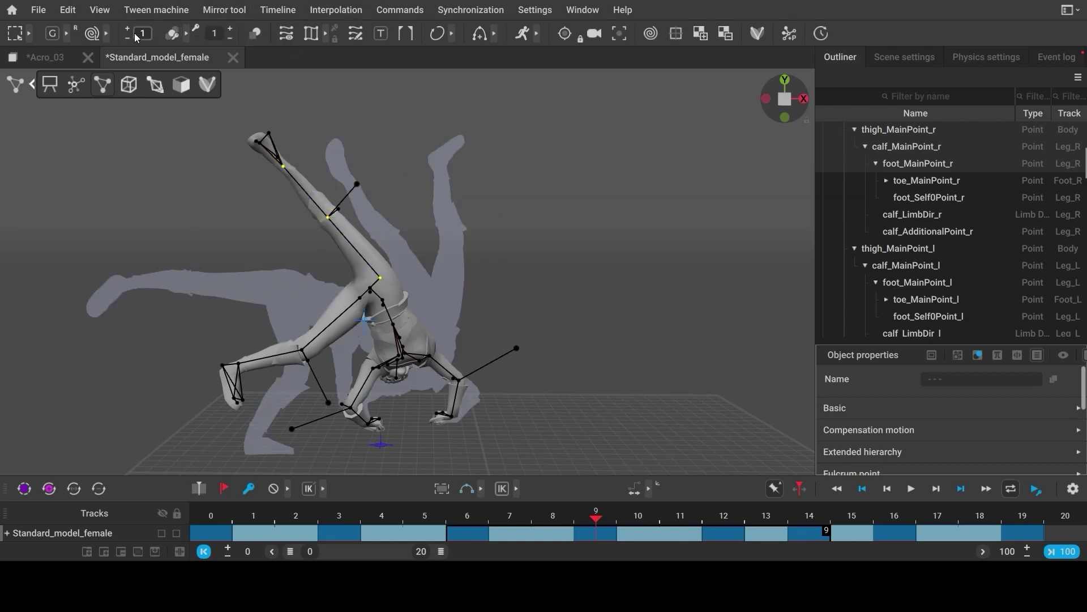
left_click(128, 31)
left_click(128, 31)
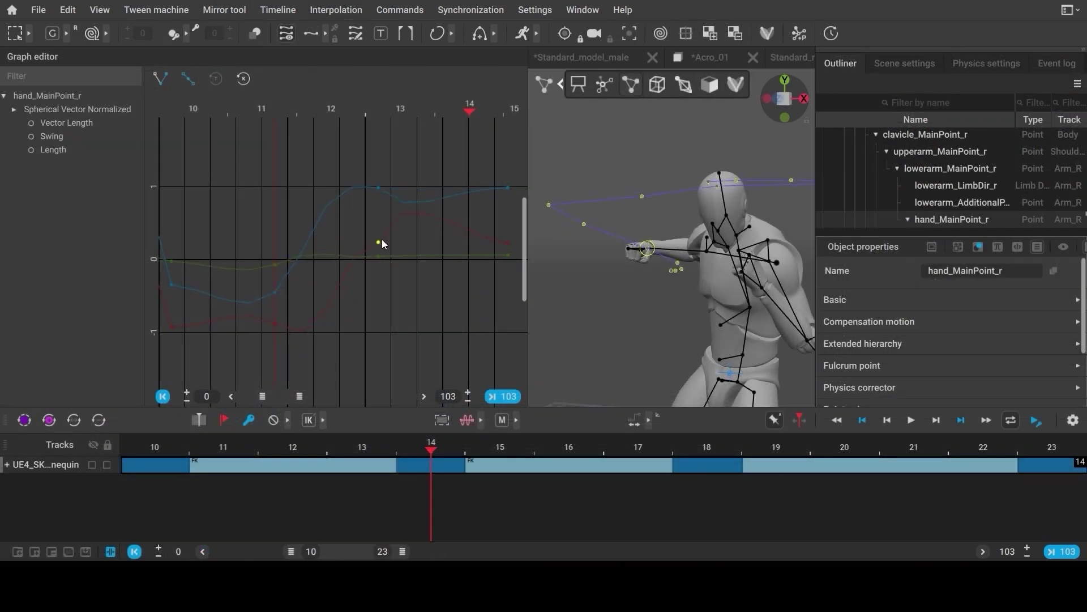
Step: Raise a hand_MainPoint_r key in the Graph editor and preview Tween machine blending at frame 14
mouse_move(381, 242)
left_mouse_down()
mouse_move(378, 253)
mouse_move(376, 233)
left_mouse_up()
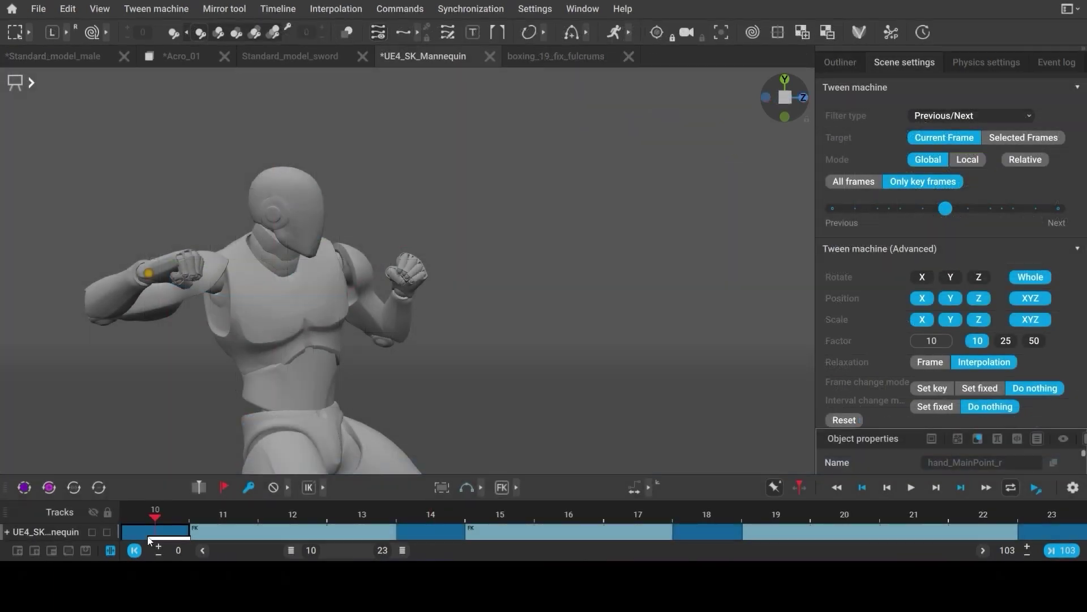
left_click_drag(155, 512, 431, 516)
left_click(172, 34)
left_click_drag(945, 217, 920, 210)
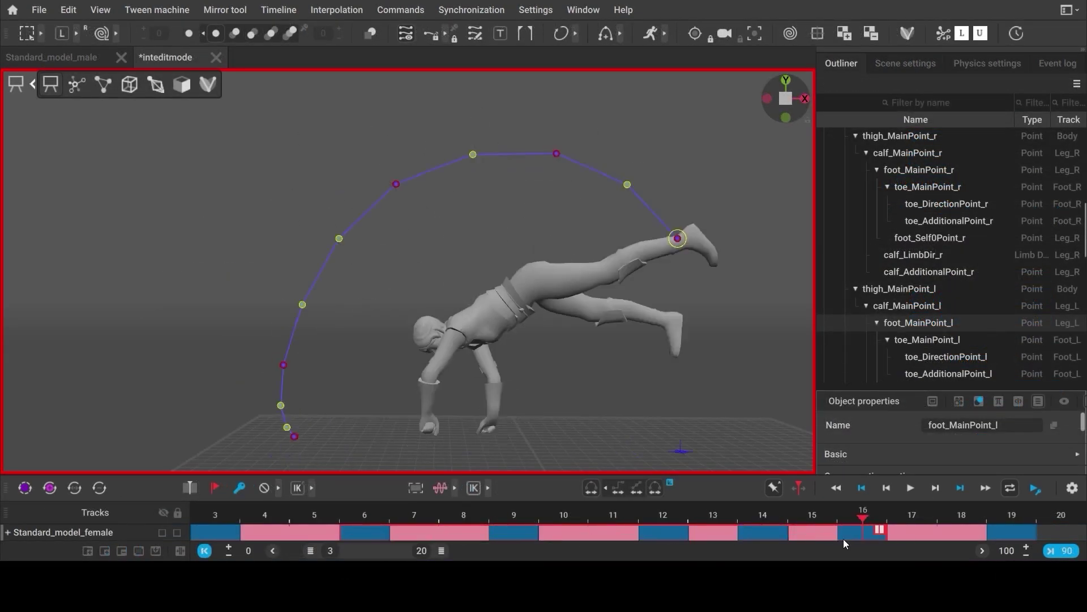
Step: Show ghost poses, rotate the whole pose around the pelvis, and move to about frame 78
left_click(188, 33)
left_click(534, 278)
left_click_drag(592, 243, 629, 295)
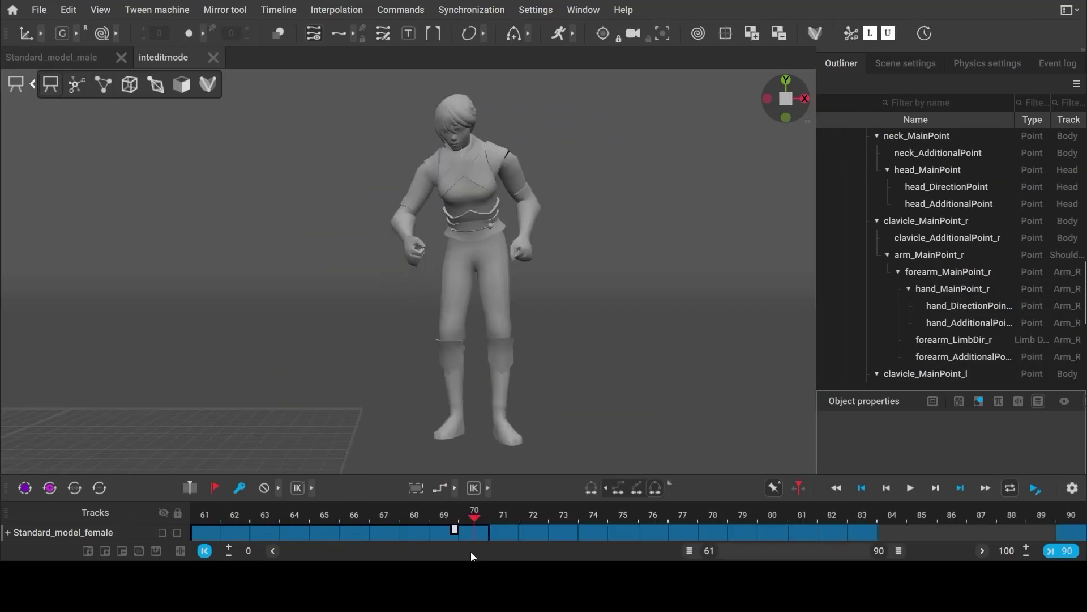
left_click(863, 514)
left_click(592, 487)
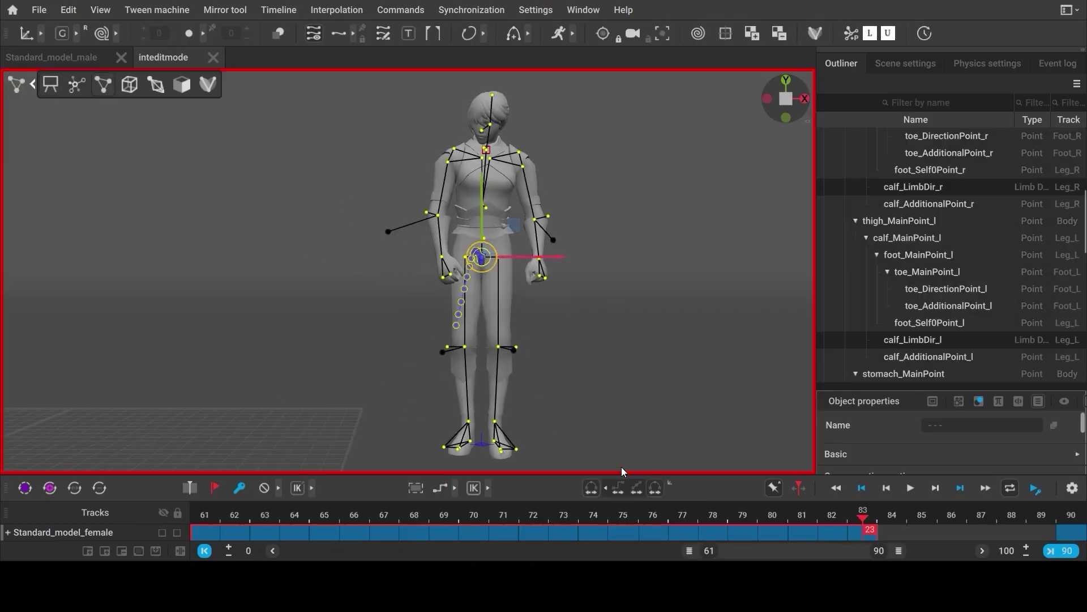
left_click(591, 488)
left_click(713, 515)
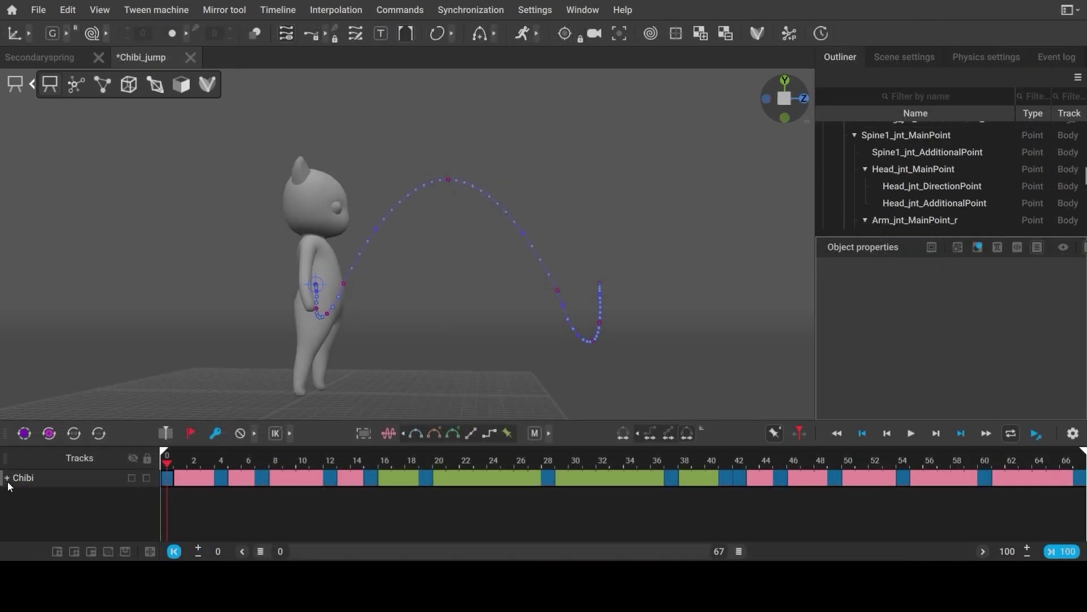
Step: Make Chibi keys from frame 15 Bezier ending at frame 46; set Simple_model time factor 0.5
left_click(7, 478)
left_click_drag(368, 474, 730, 542)
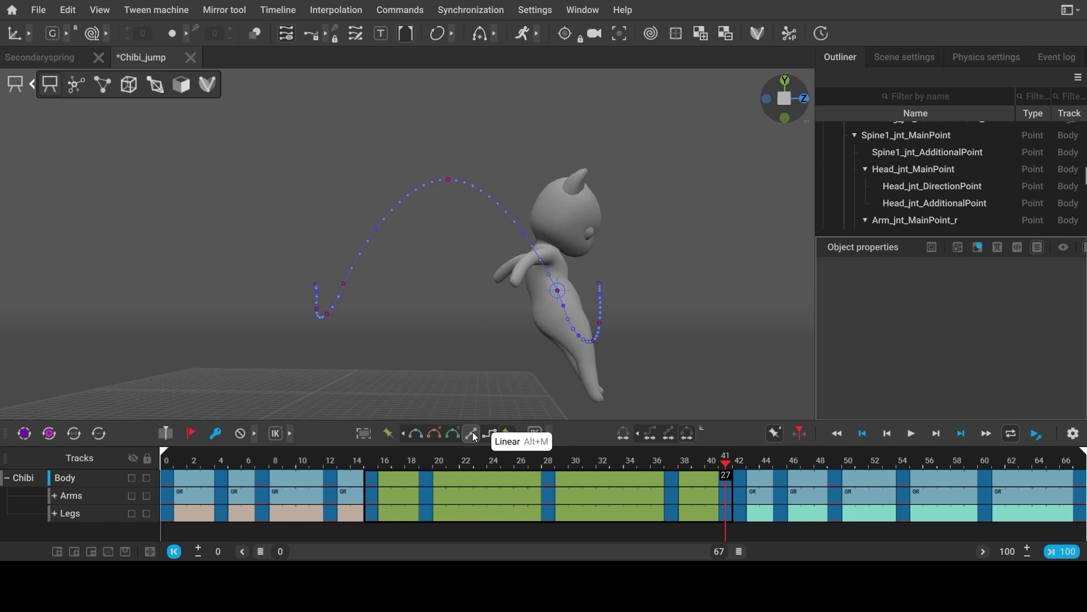
left_click(435, 434)
left_click(456, 434)
left_click(425, 437)
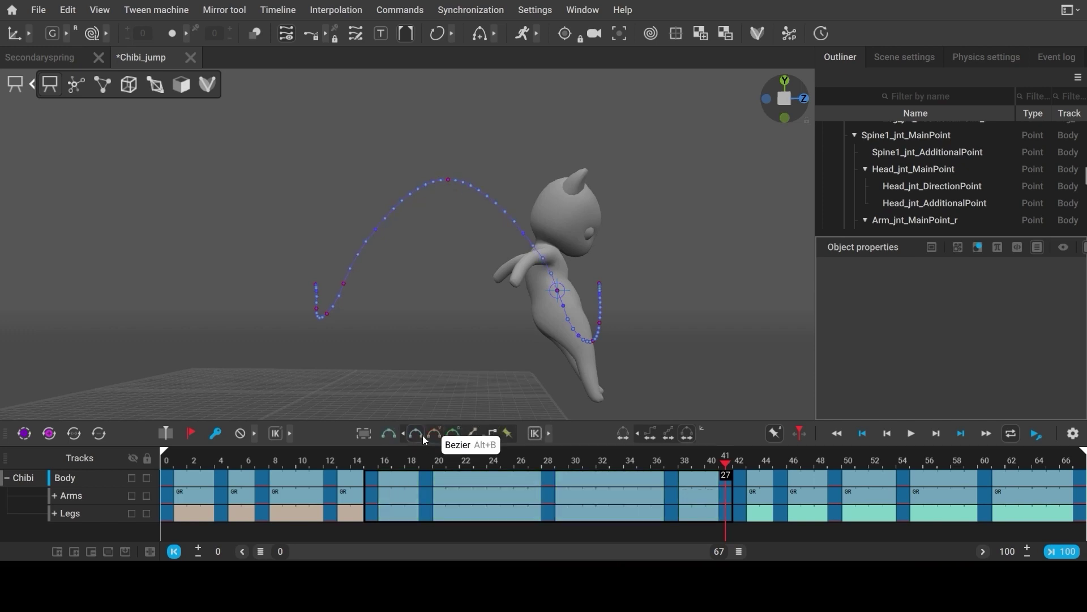
left_click_drag(721, 507, 800, 502)
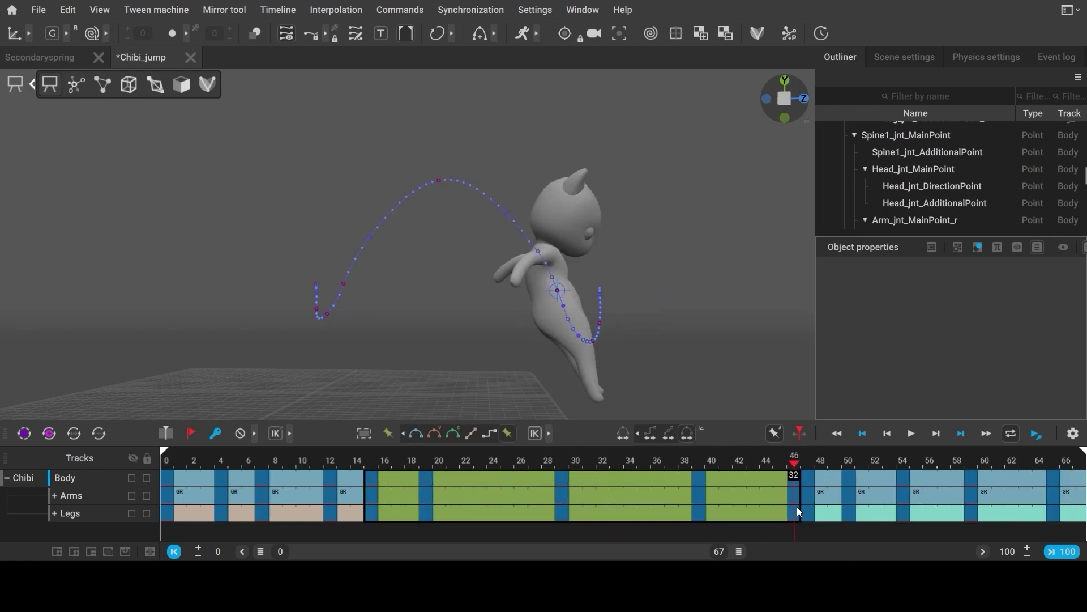
left_click(517, 512)
left_click(741, 518)
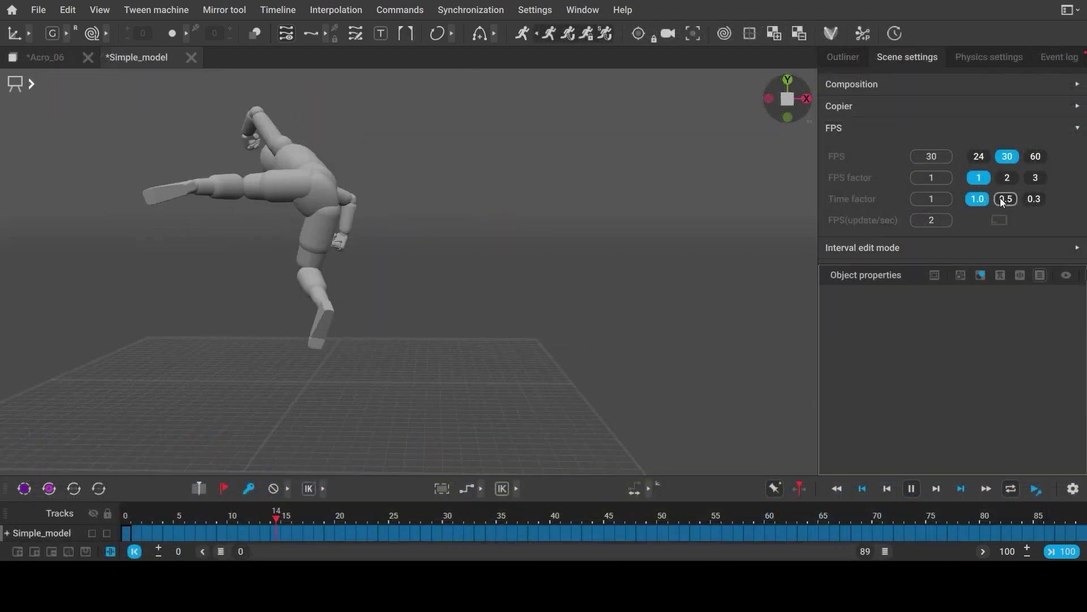
left_click(1006, 199)
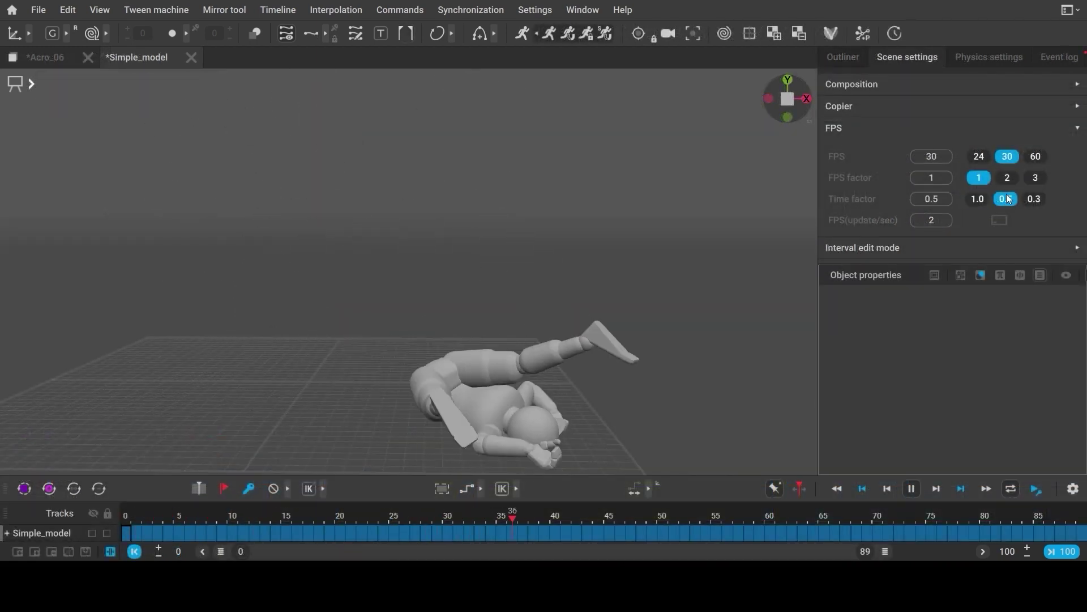
Step: Set the playback time factor to 1.0 and create an offset cycle from the Dracorex walk
left_click(1036, 200)
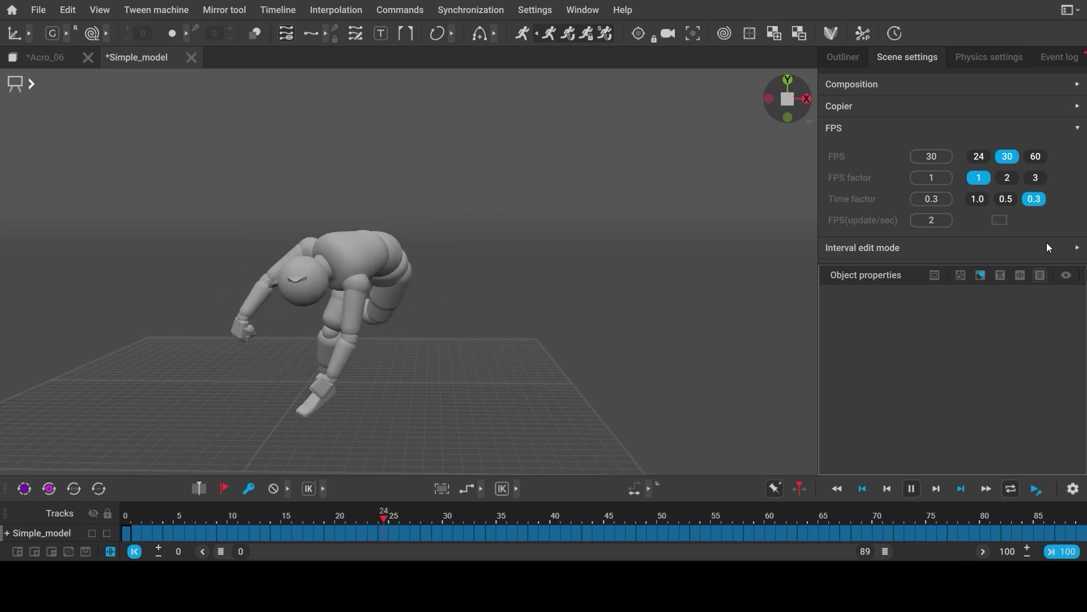
left_click(978, 199)
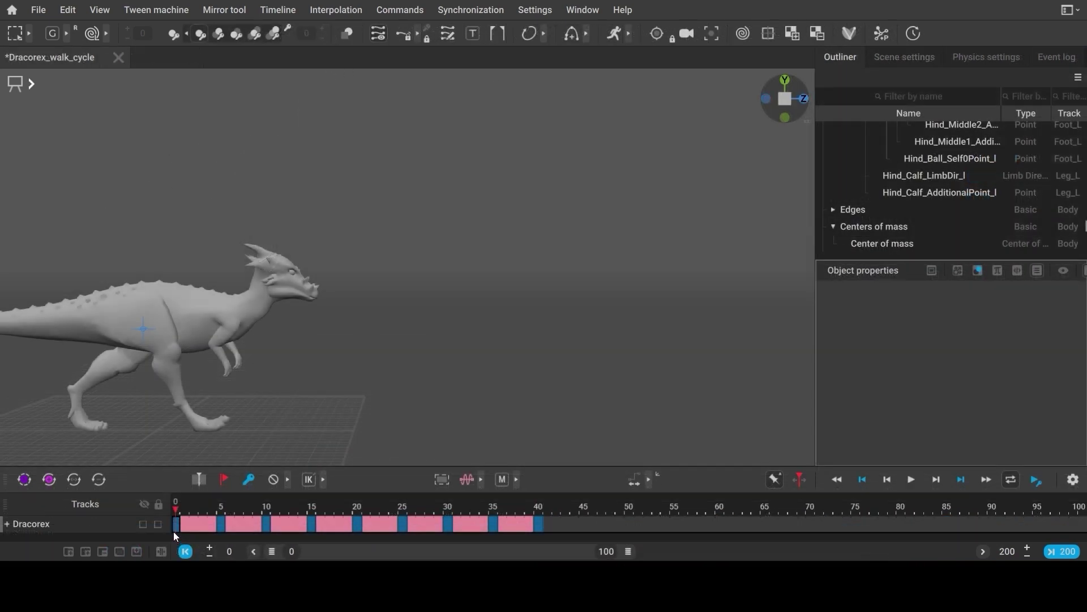
left_click(22, 481)
Step: Stretch the repeating walk cycle to about frame 182, then select the right hand control point
left_click_drag(628, 551, 965, 551)
left_click_drag(614, 531, 1004, 541)
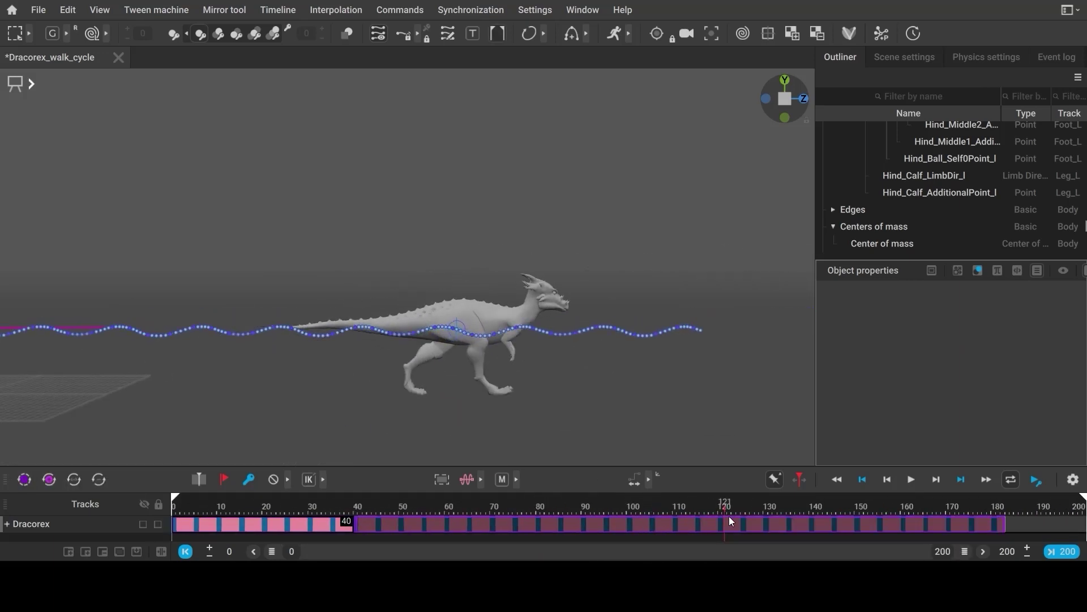
left_click(288, 233)
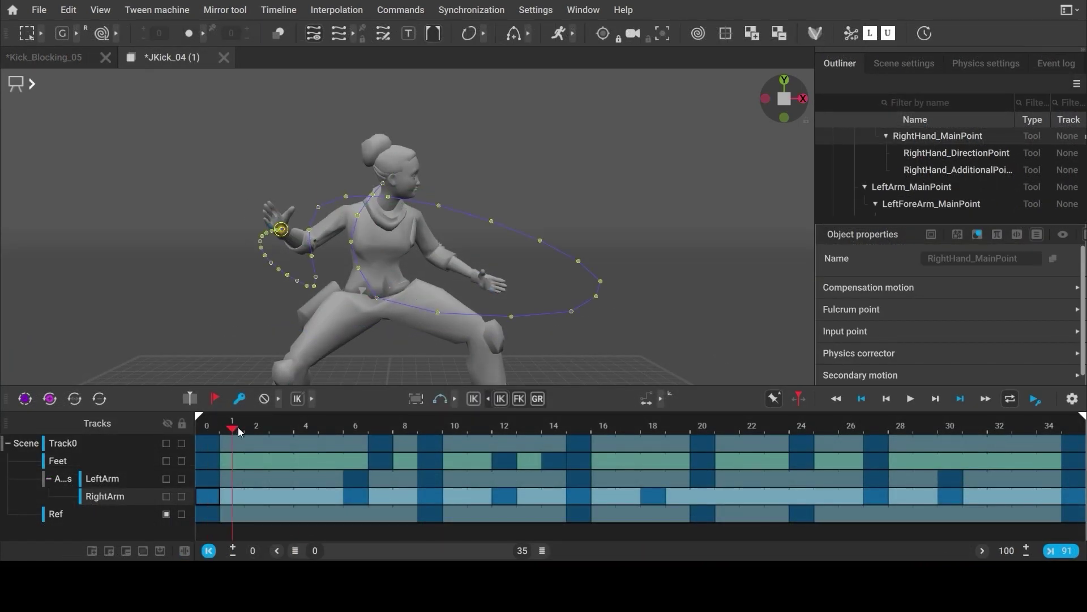
Step: Review the JKick_04 LeftArm interval around frames 21–30, selecting the left hand and replaying the kick
left_click_drag(238, 431, 901, 487)
left_click(730, 481)
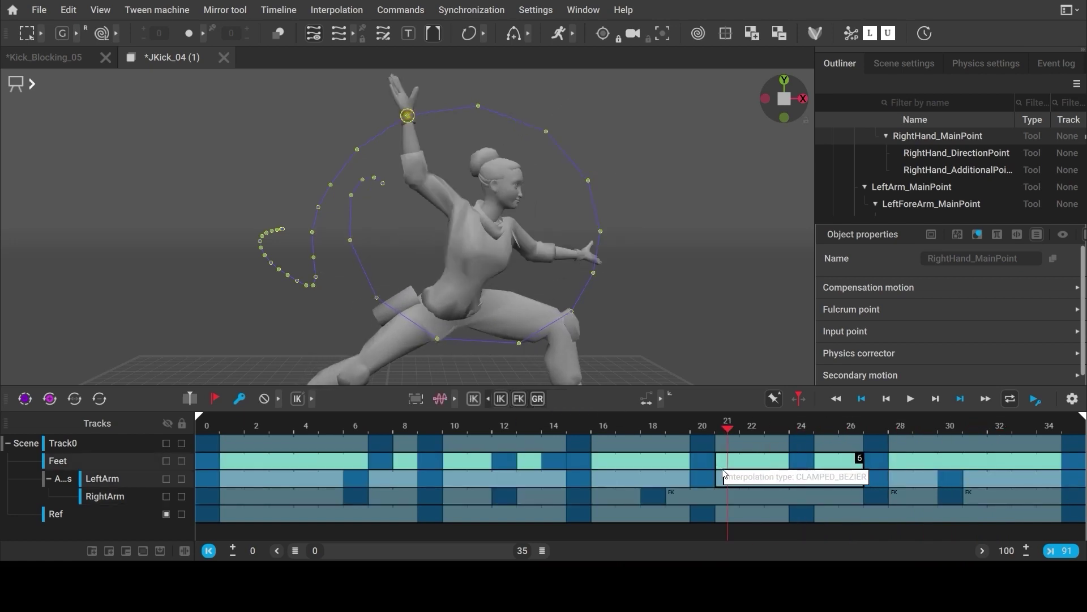
left_click(582, 256)
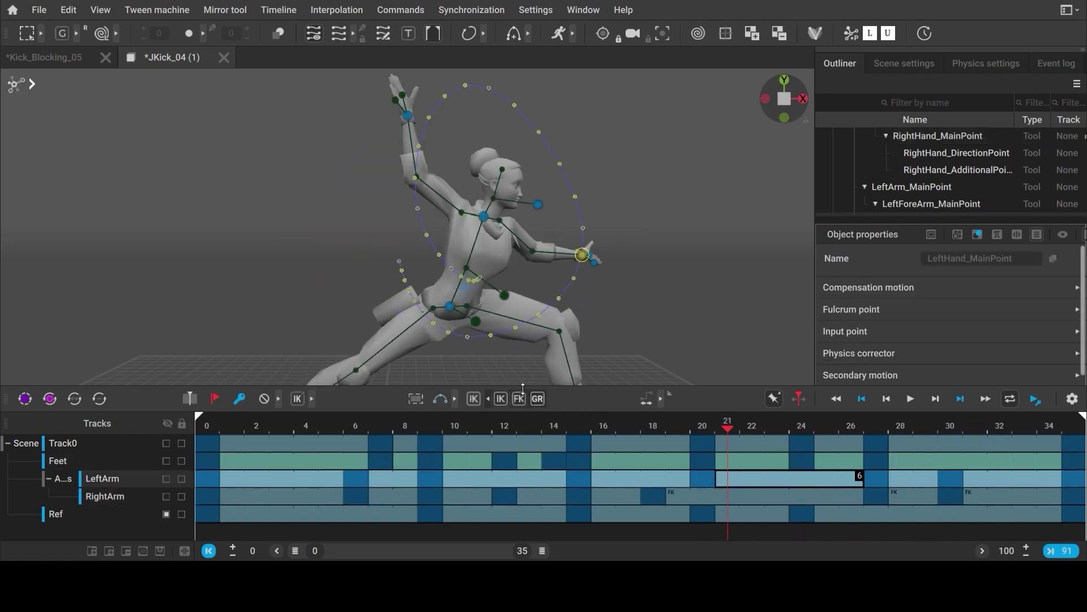
mouse_move(730, 427)
left_mouse_down()
mouse_move(946, 427)
mouse_move(731, 427)
left_mouse_up()
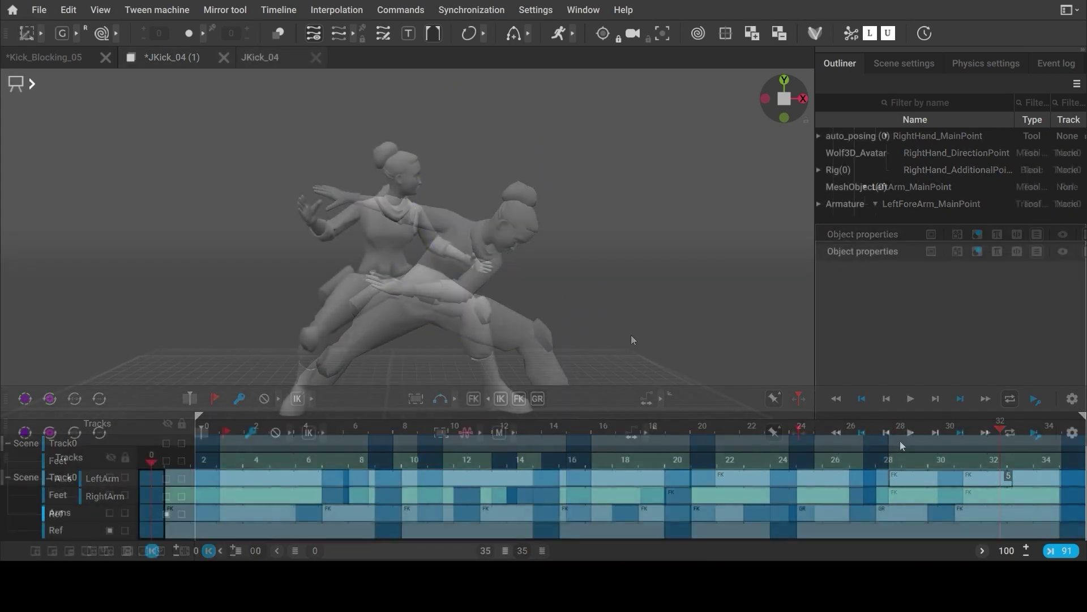
left_click(910, 431)
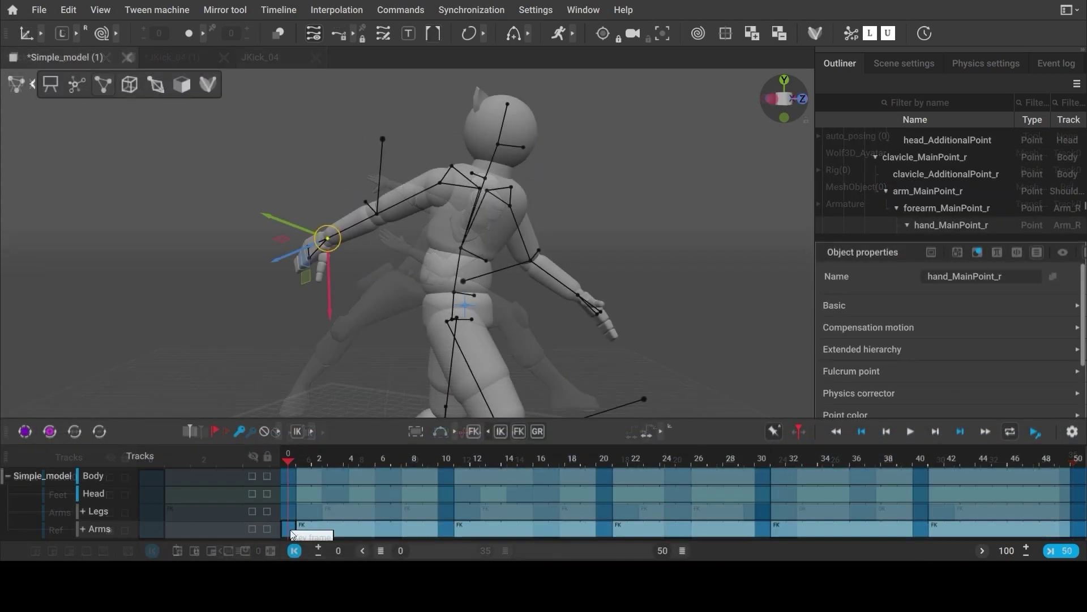
Step: Scrub the simple model's animation, select the right clavicle, and check the keyframes at frames 10 and 20
left_click_drag(292, 535, 763, 529)
left_click(439, 166)
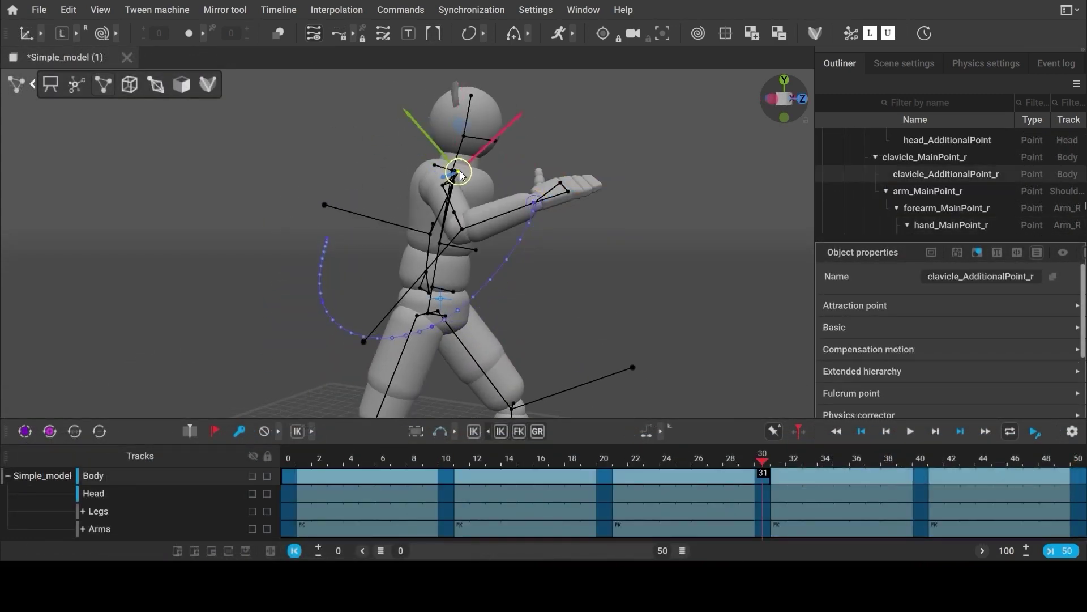
key("comma")
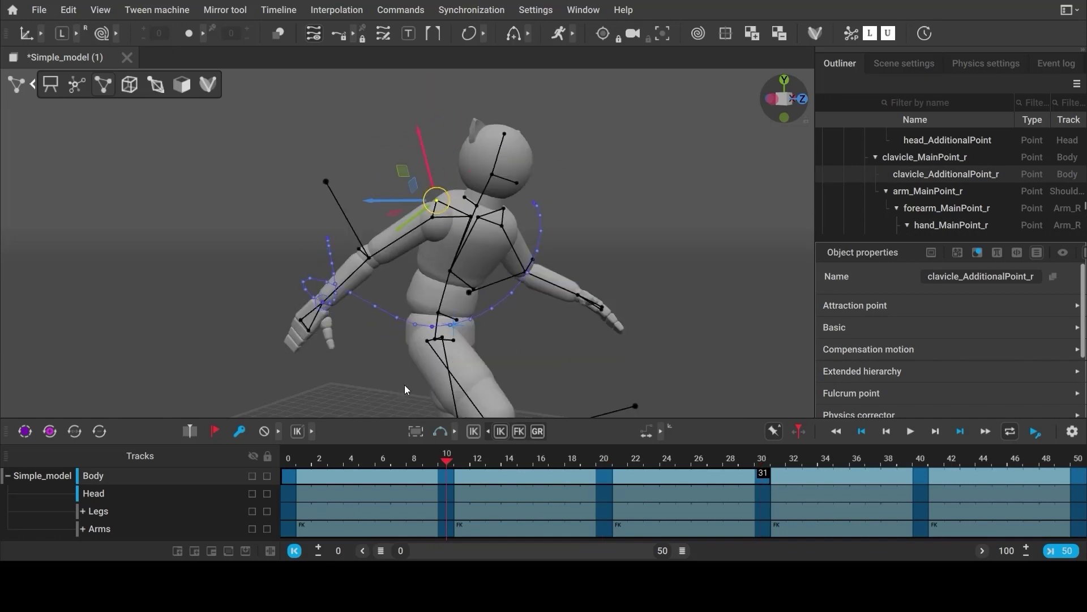
left_click_drag(447, 460, 604, 471)
Step: Apply GR interpolation to the Arms track, then play to frame 50 and recheck the clavicle at frame 30
left_click(199, 525)
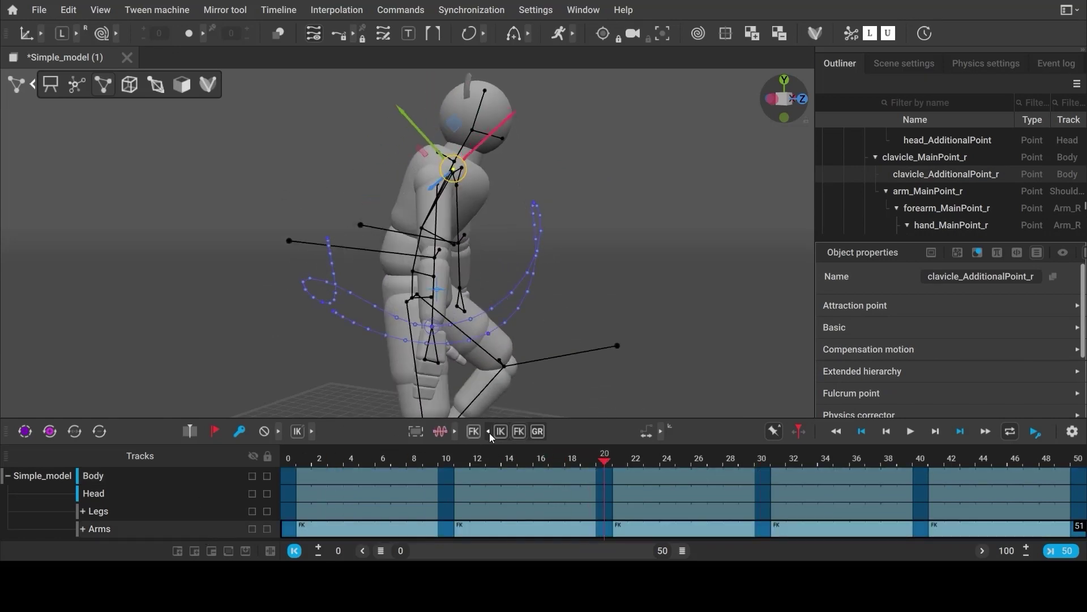
left_click(536, 436)
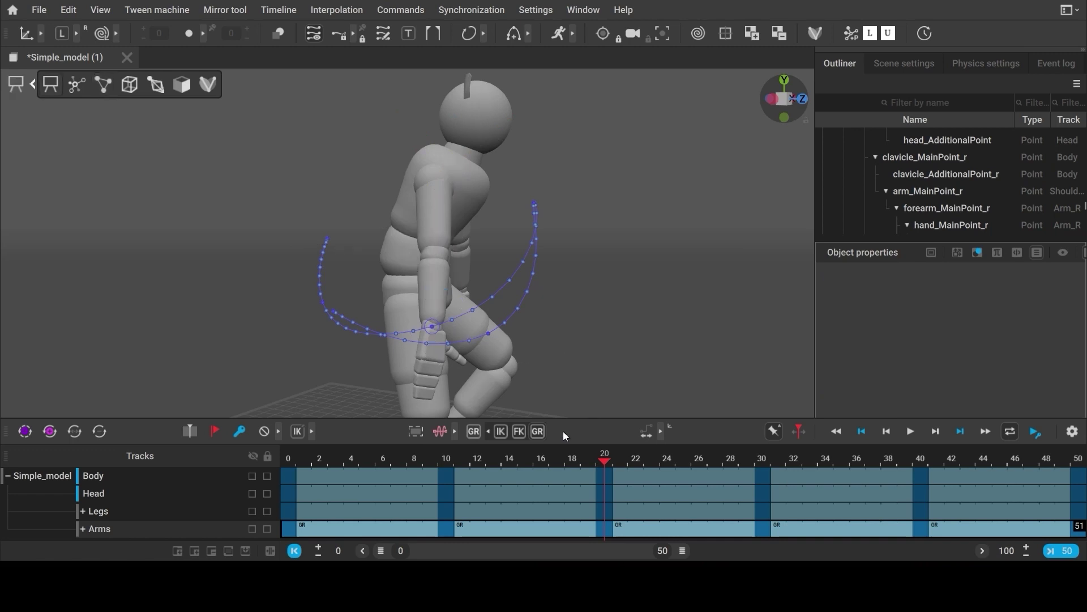
left_click(335, 467)
left_click_drag(335, 468, 1079, 513)
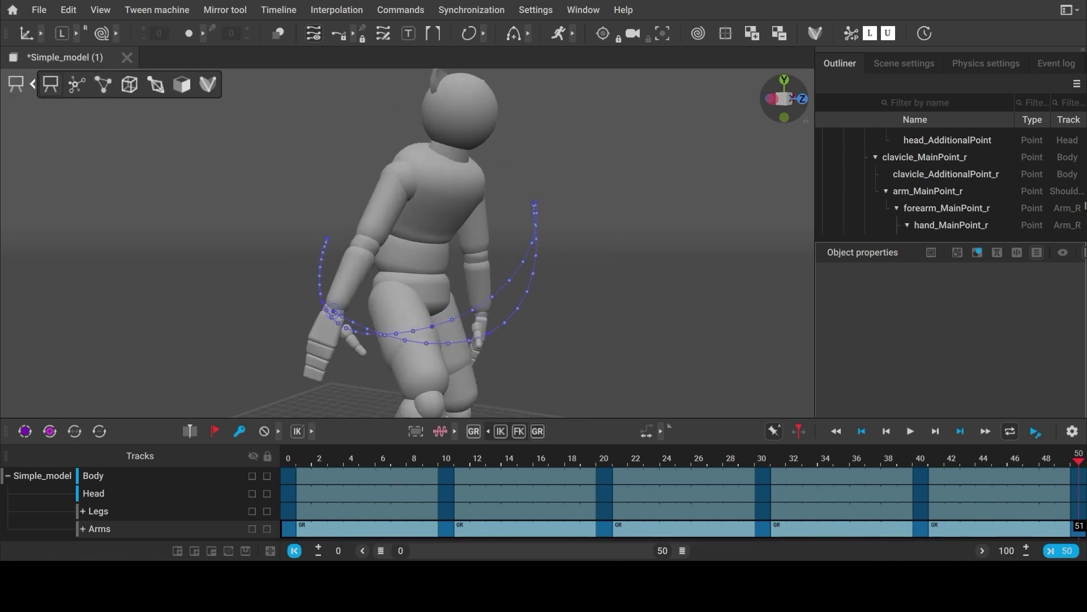
left_click(418, 168)
key("Down")
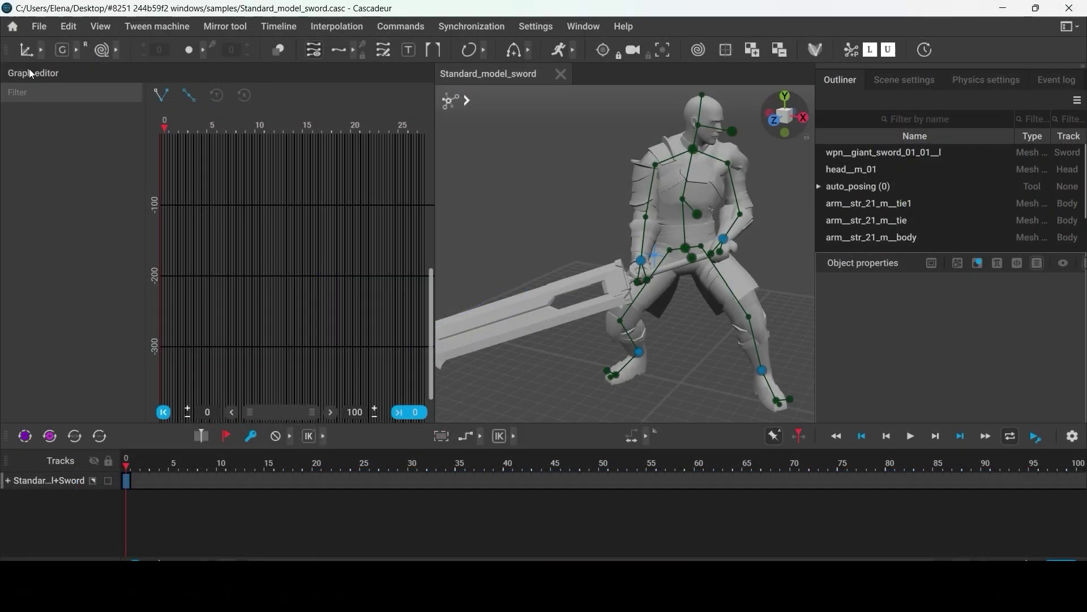
Step: Dock the Graph editor at the bottom and the toolbar on the left, then preview the light theme and revert to dark
left_click_drag(29, 69, 209, 432)
left_click_drag(8, 140, 8, 140)
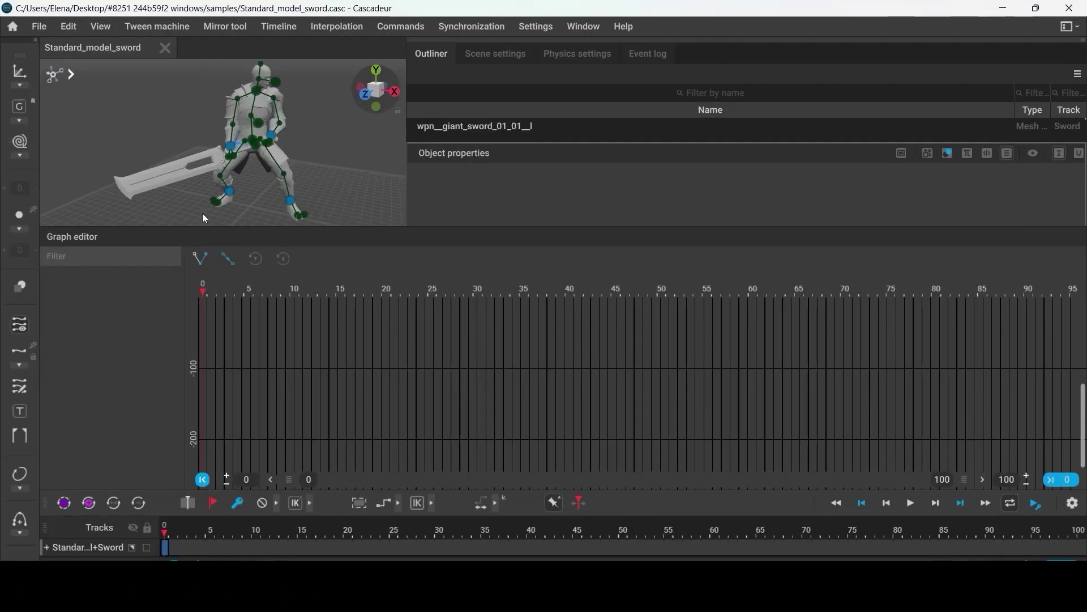
left_click(12, 28)
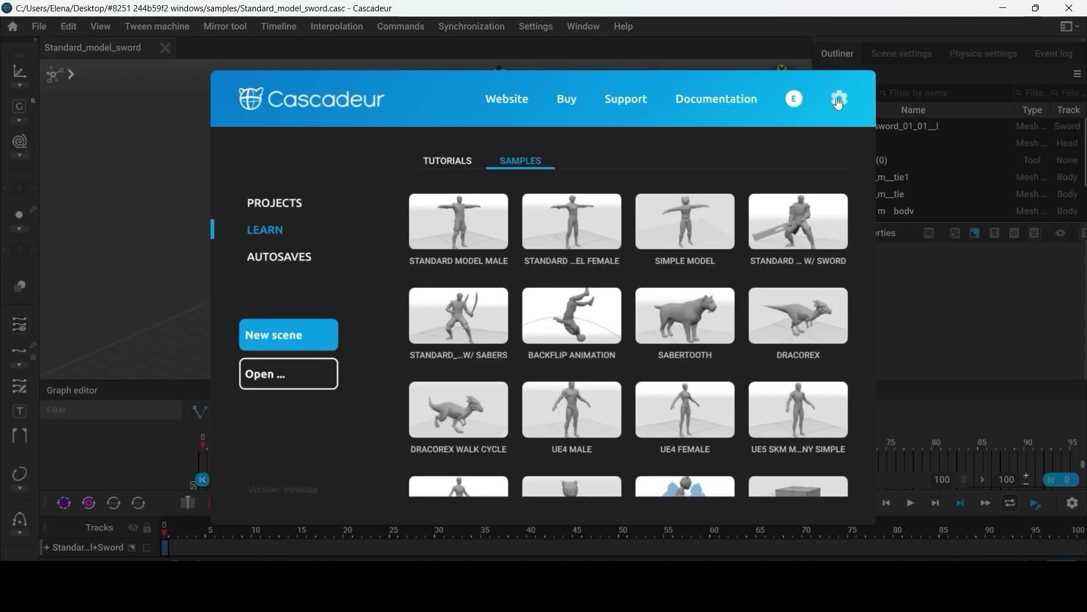
left_click(839, 102)
left_click(649, 332)
left_click(406, 333)
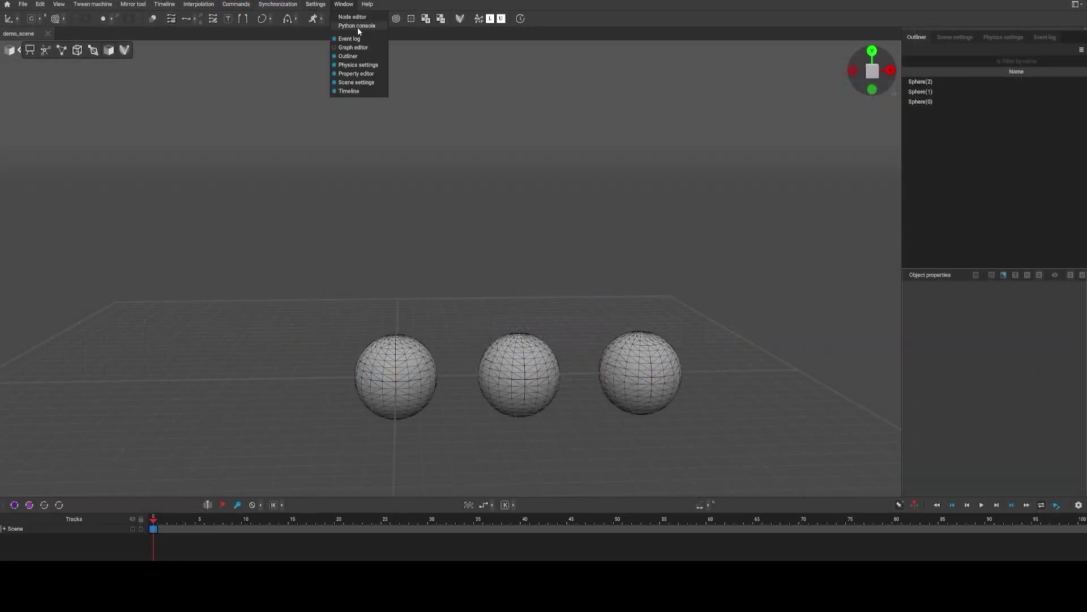
Step: Open the Python console, then move the bottom sphere to the right along X
left_click(358, 26)
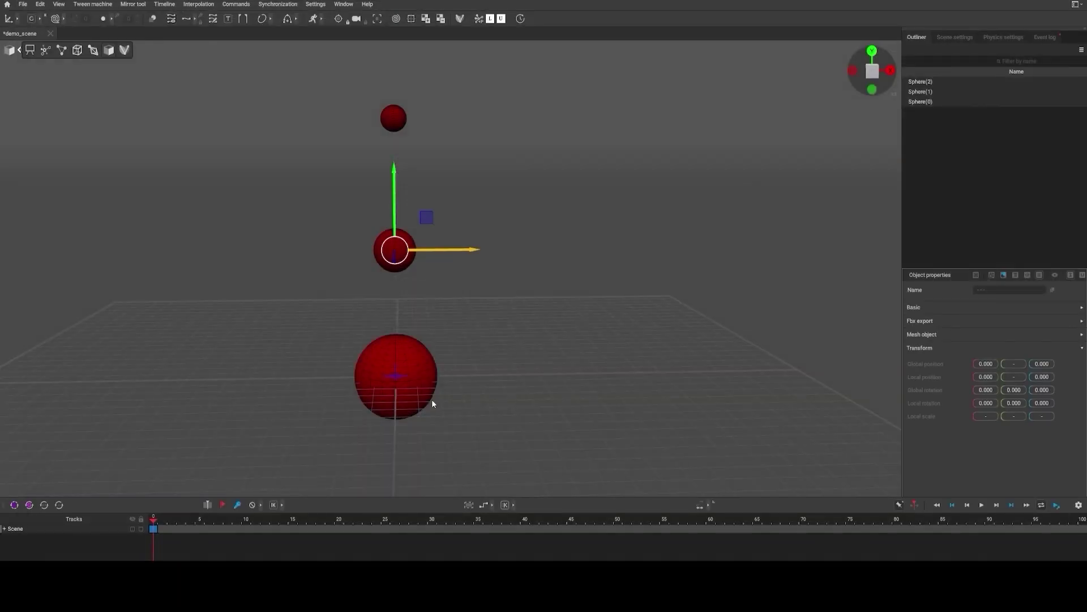
left_click(432, 398)
left_click_drag(437, 385, 505, 381)
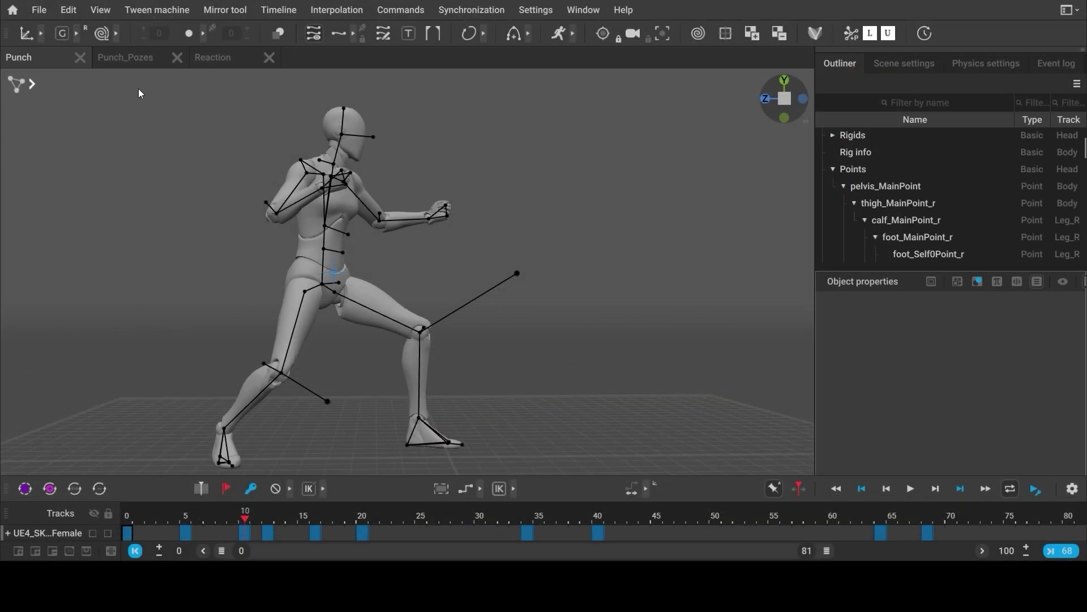
Step: Browse the Punch_Pozes, Reaction and Punch tabs, then link the Reaction scene into the Punch scene
left_click(142, 58)
left_click(220, 65)
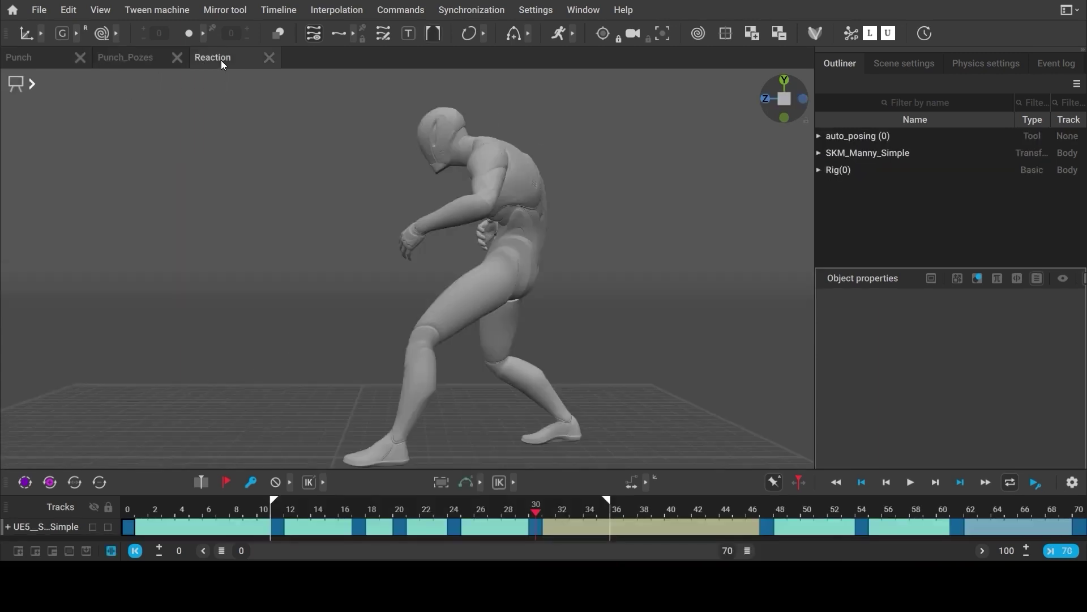
left_click(141, 62)
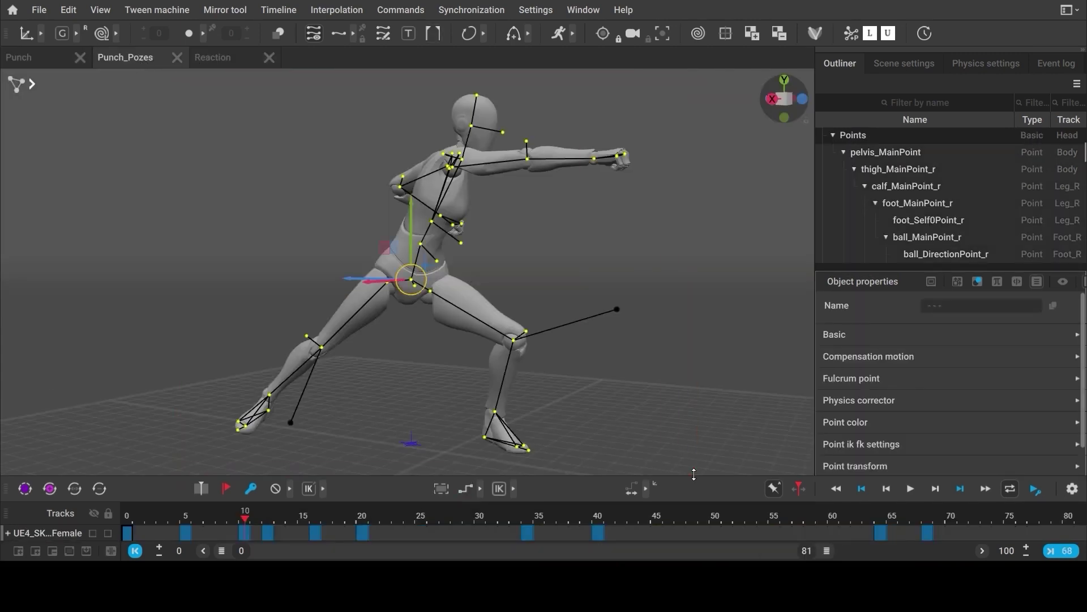
left_click(47, 66)
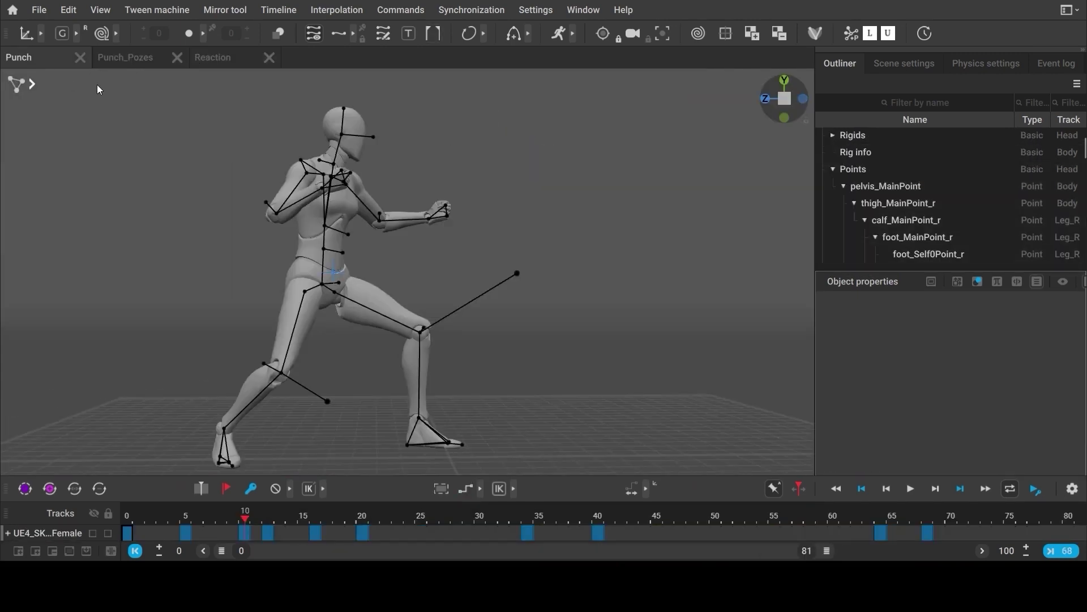
left_click(558, 441)
right_click(203, 62)
left_click(227, 149)
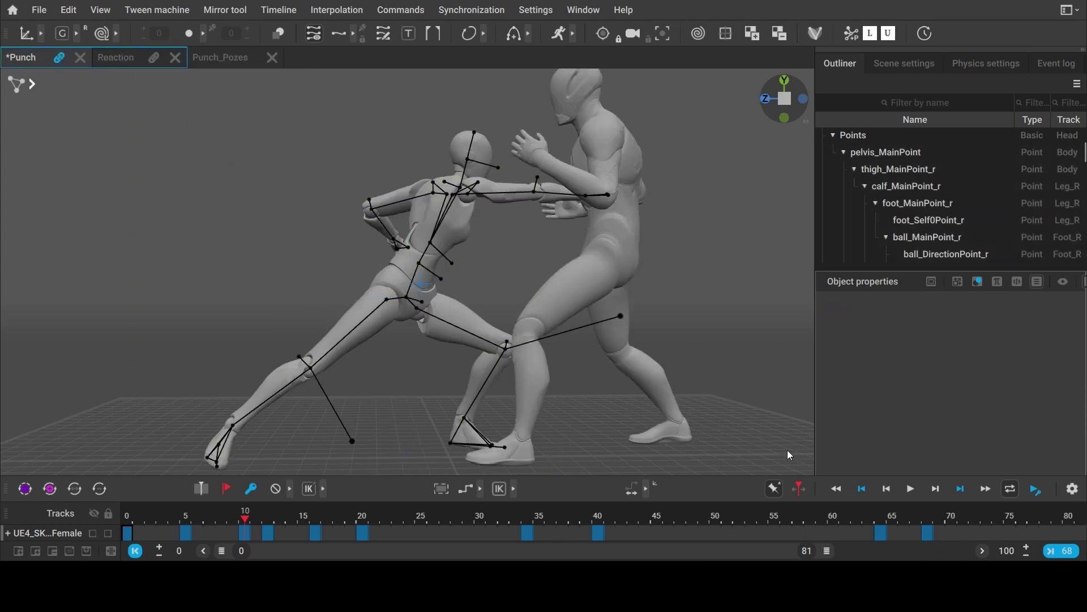
Step: Return to frame 0, then select cam3(backboard) and rotate it to a new angle
left_click(861, 488)
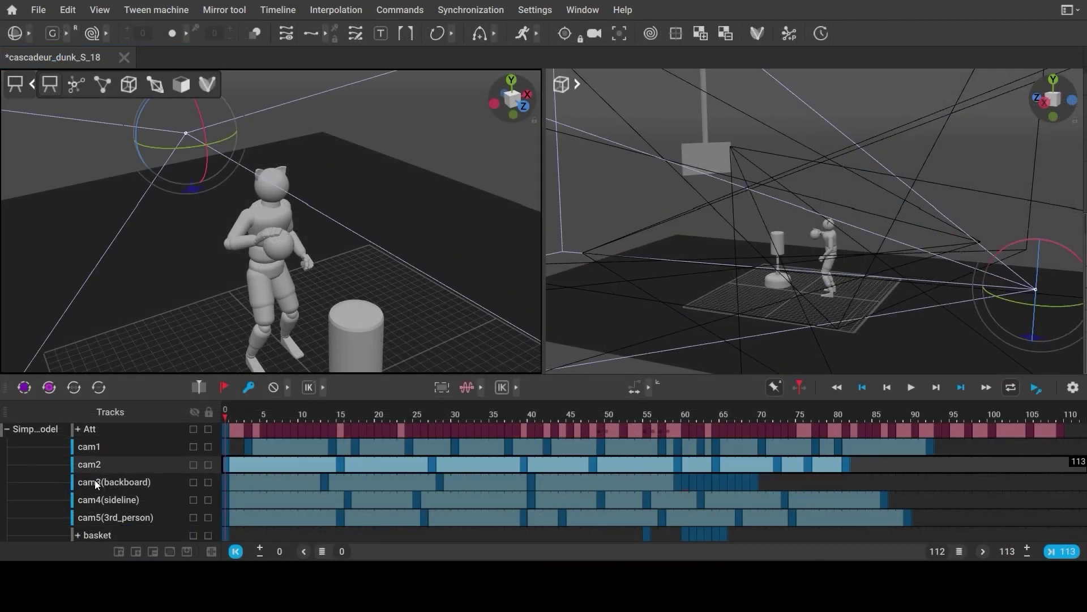
left_click(97, 482)
left_click_drag(727, 164, 757, 176)
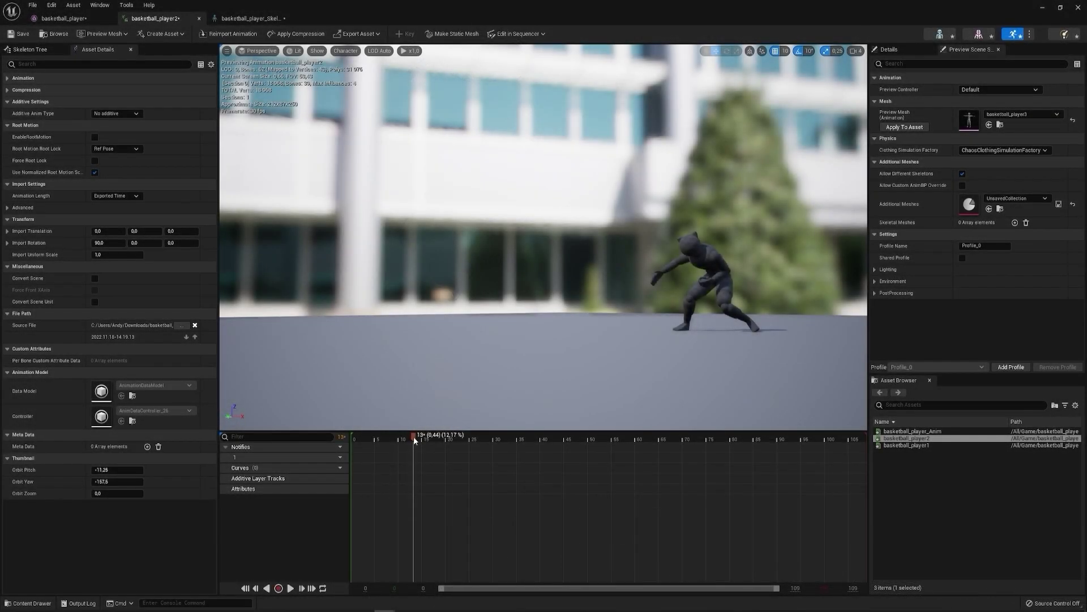
Step: Scrub the basketball_player2 animation timeline back to frame 12 in Unreal's preview
left_click_drag(414, 436, 804, 443)
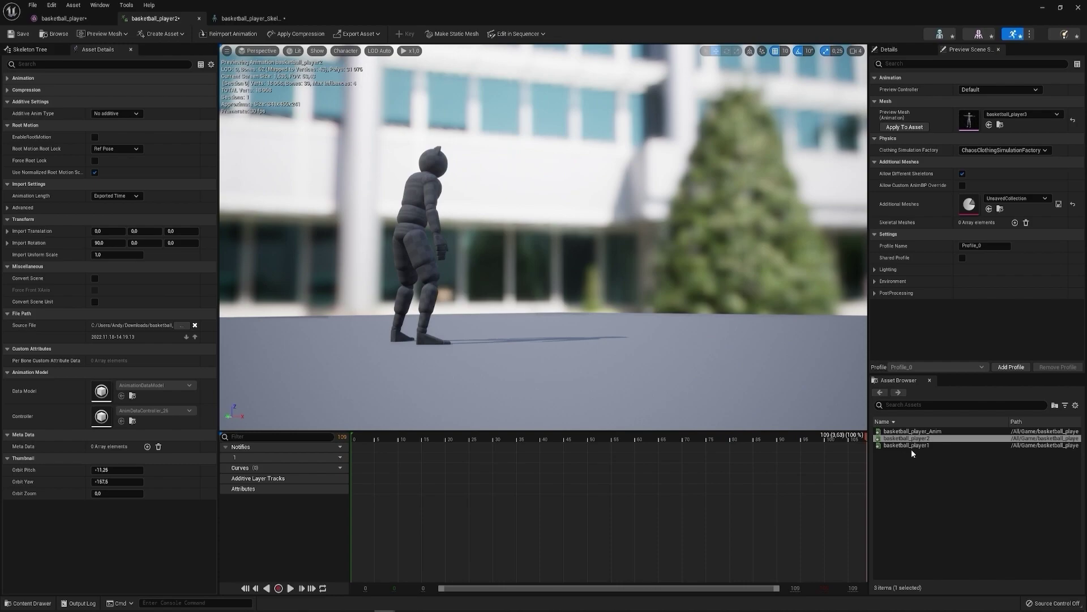